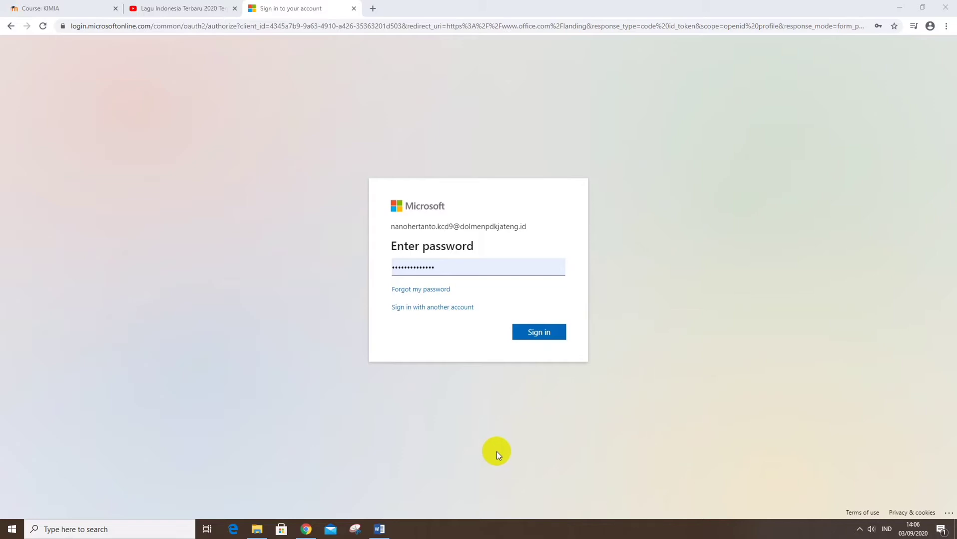
Step: Sign in to the Microsoft account with the prefilled password and choose to stay signed in without being asked again
{"action": "left_click", "coordinate": [561, 336]}
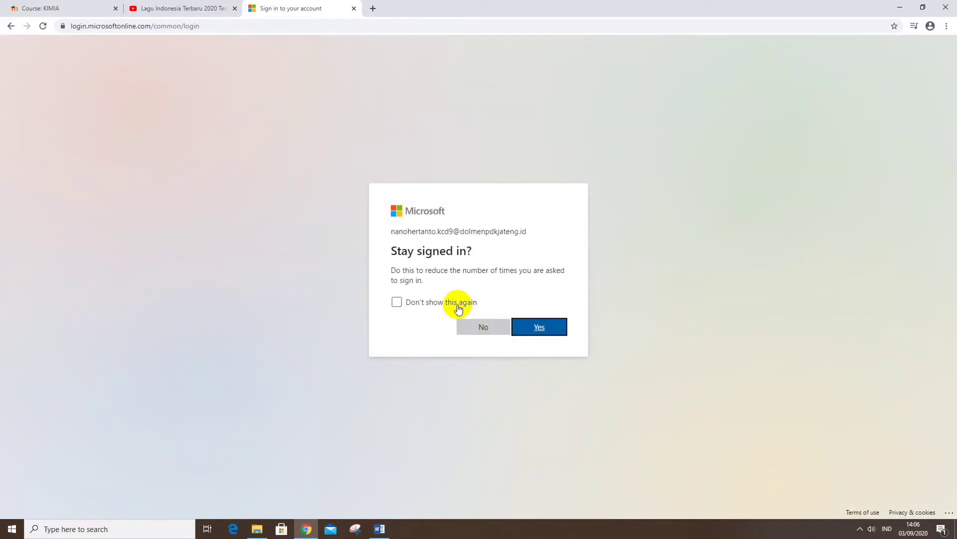
{"action": "left_click", "coordinate": [454, 303]}
{"action": "left_click", "coordinate": [540, 331]}
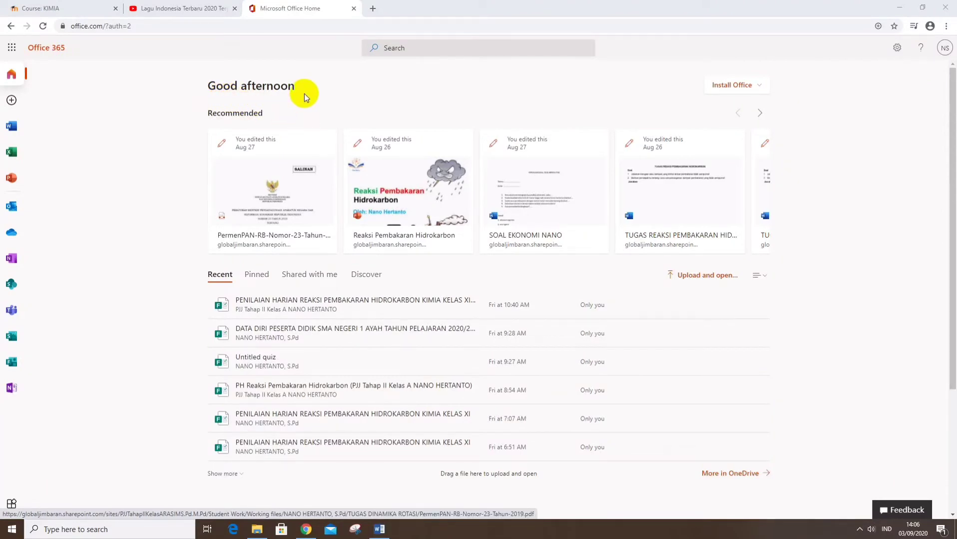
Step: Open Microsoft Teams and start creating a new team of the Class type
{"action": "left_click", "coordinate": [11, 310]}
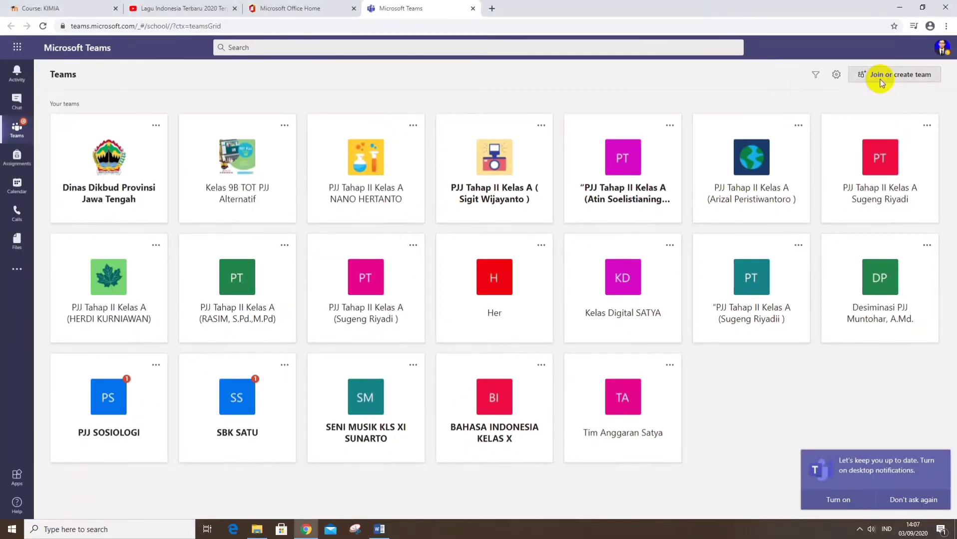
{"action": "left_click", "coordinate": [880, 81]}
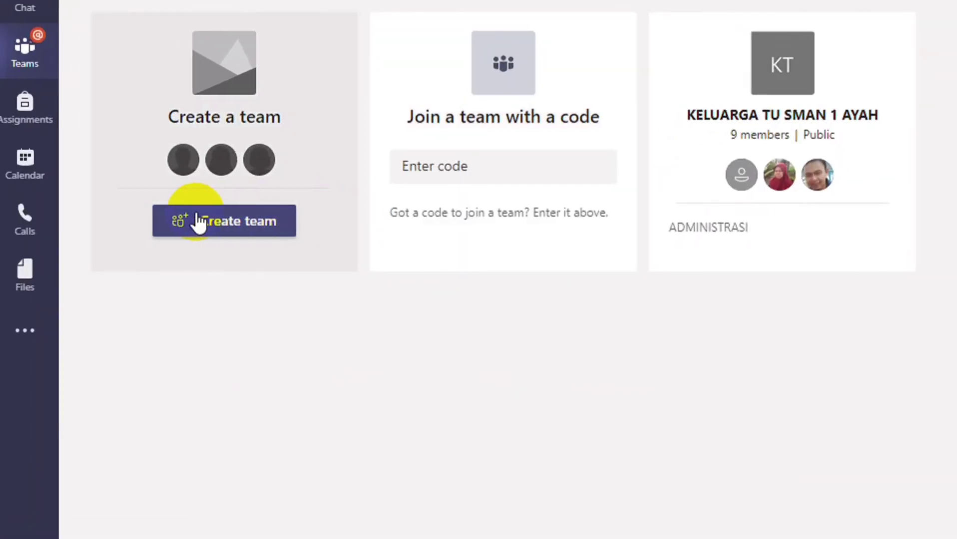
{"action": "left_click", "coordinate": [228, 223]}
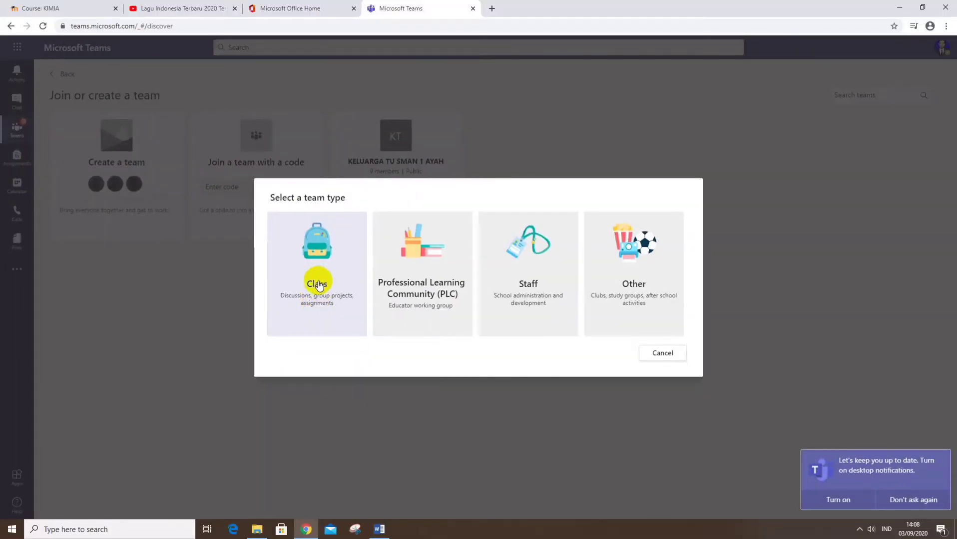
{"action": "left_click", "coordinate": [333, 276]}
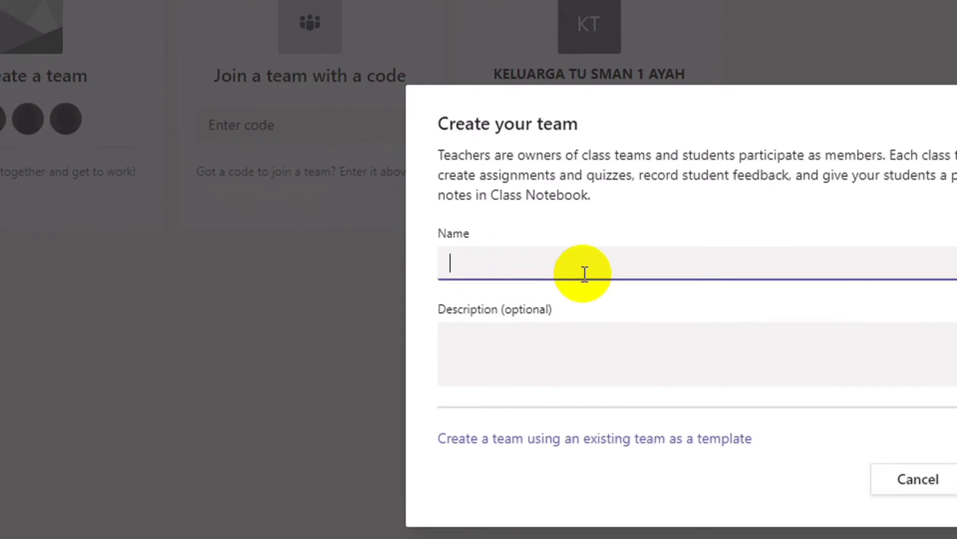
Step: Name the class team "SATYA KIMIA X MIPA 1", leave the description empty and create the team
{"action": "type", "text": "KELAS KIMIA "}
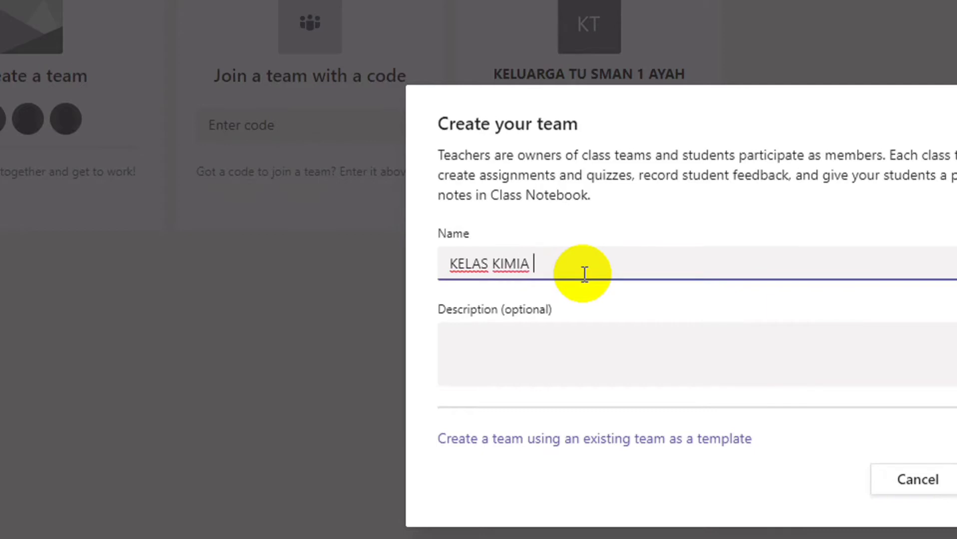
{"action": "type", "text": "X MIPO"}
{"action": "key", "text": "BackSpace"}
{"action": "type", "text": "A 1"}
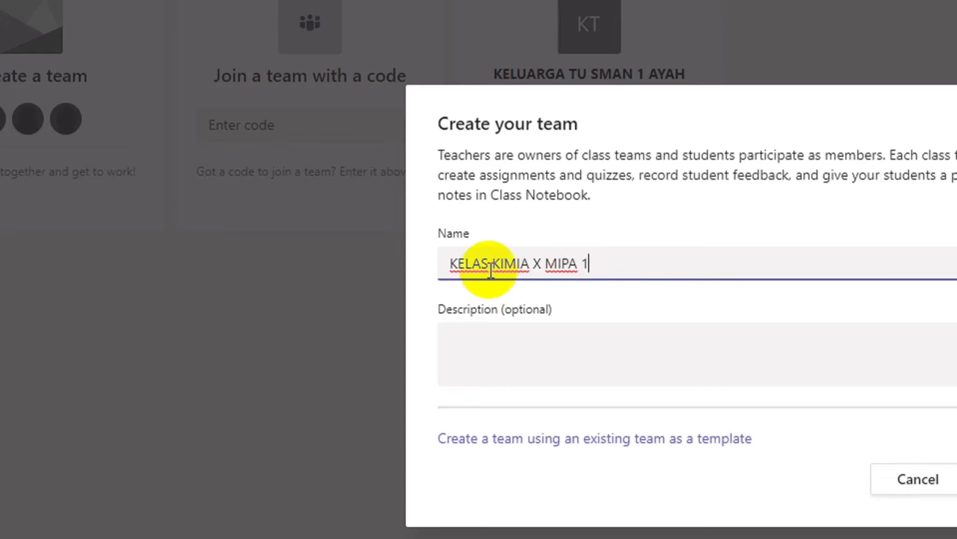
{"action": "left_click_drag", "start_coordinate": [489, 268], "coordinate": [433, 275]}
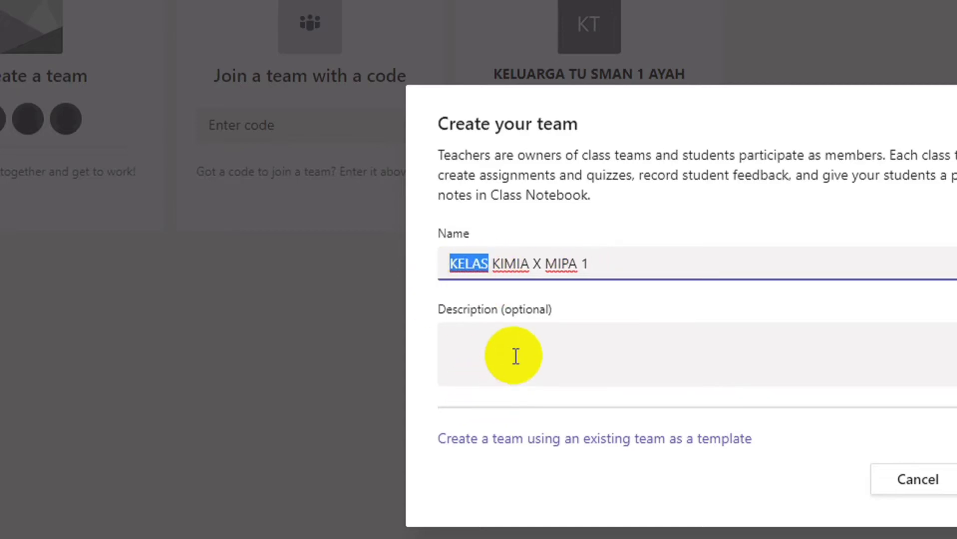
{"action": "type", "text": "SATYA"}
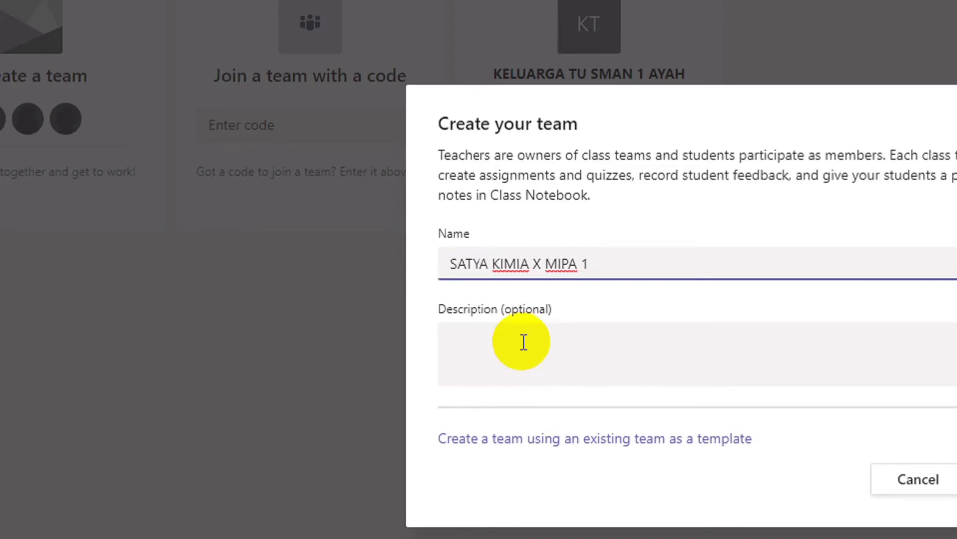
{"action": "left_click", "coordinate": [524, 341]}
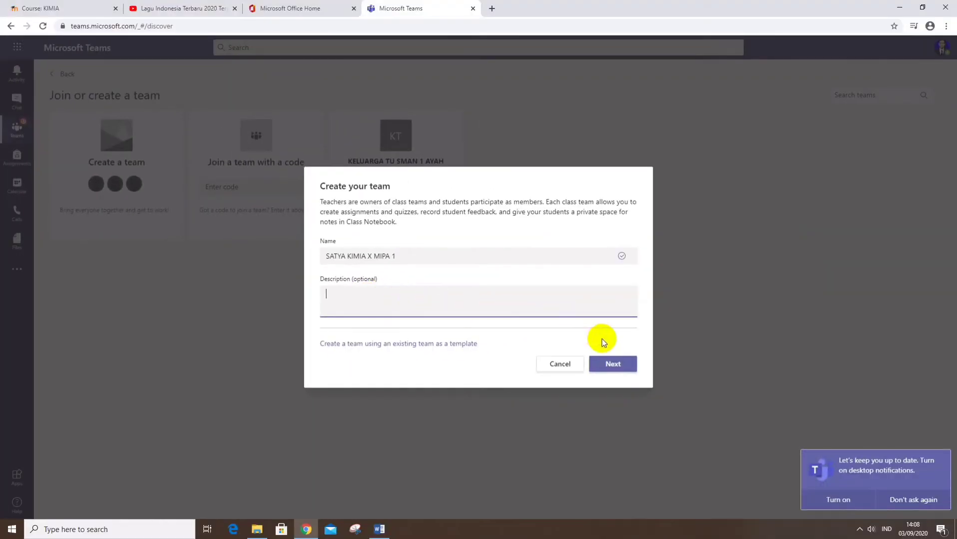
{"action": "left_click", "coordinate": [612, 367]}
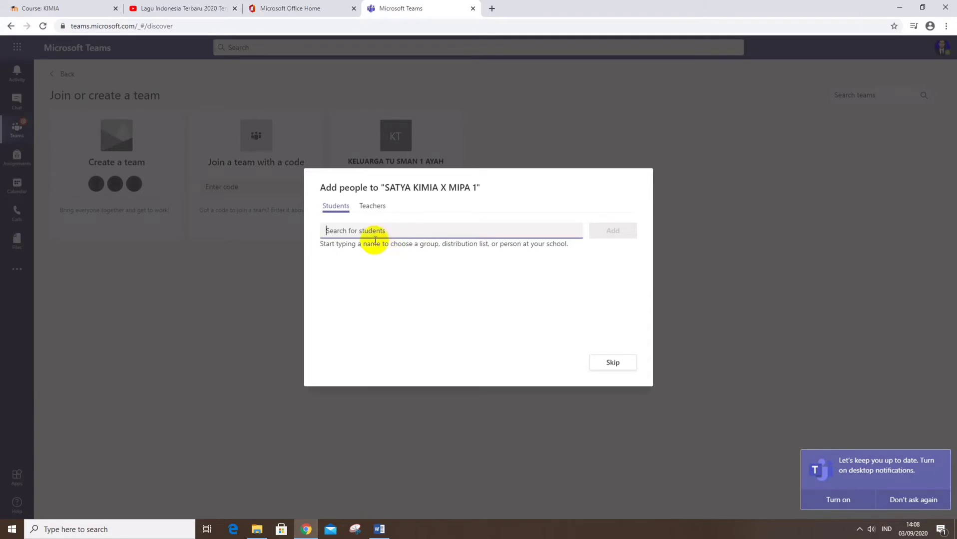
Step: Search for the first student by name and select the matching account as a student of the new team
{"action": "left_click", "coordinate": [373, 206]}
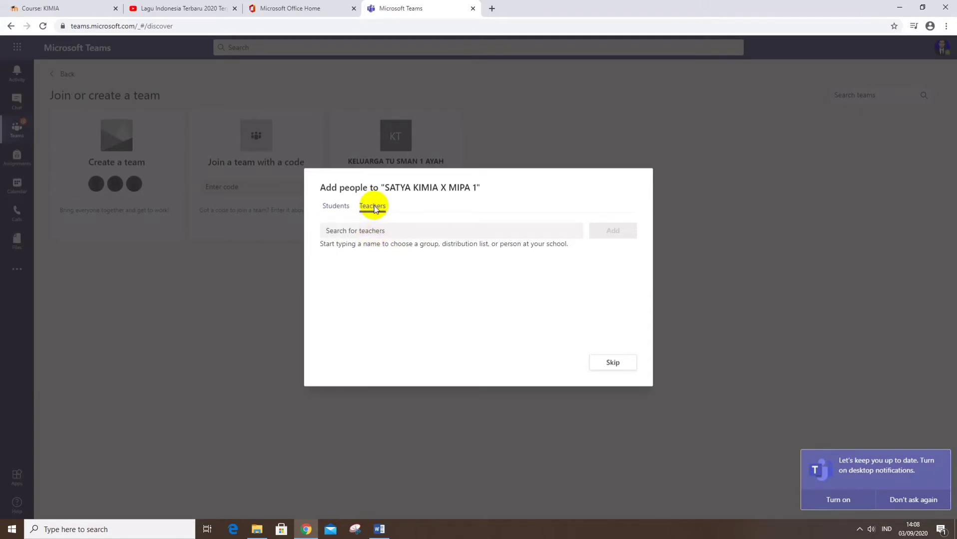
{"action": "left_click", "coordinate": [342, 211]}
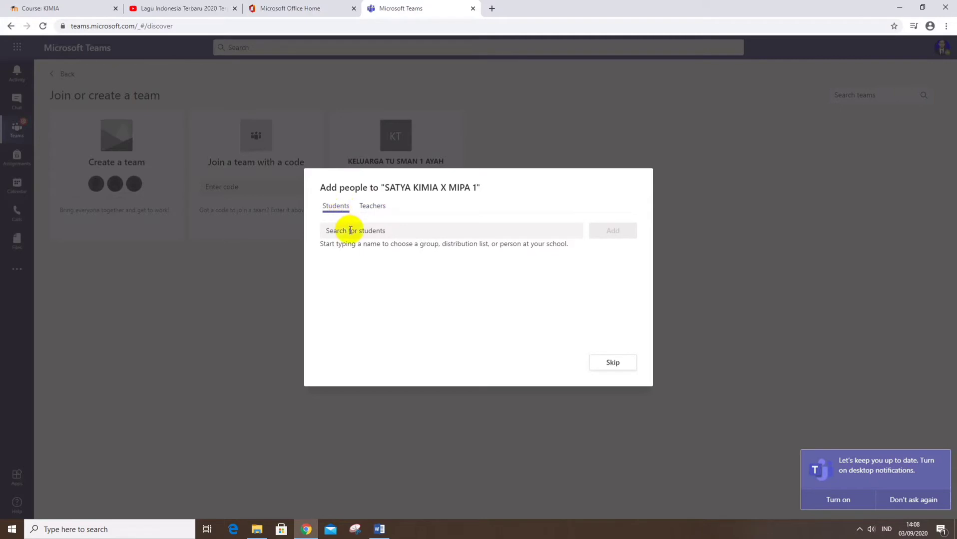
{"action": "left_click", "coordinate": [350, 230]}
{"action": "type", "text": "wiw"}
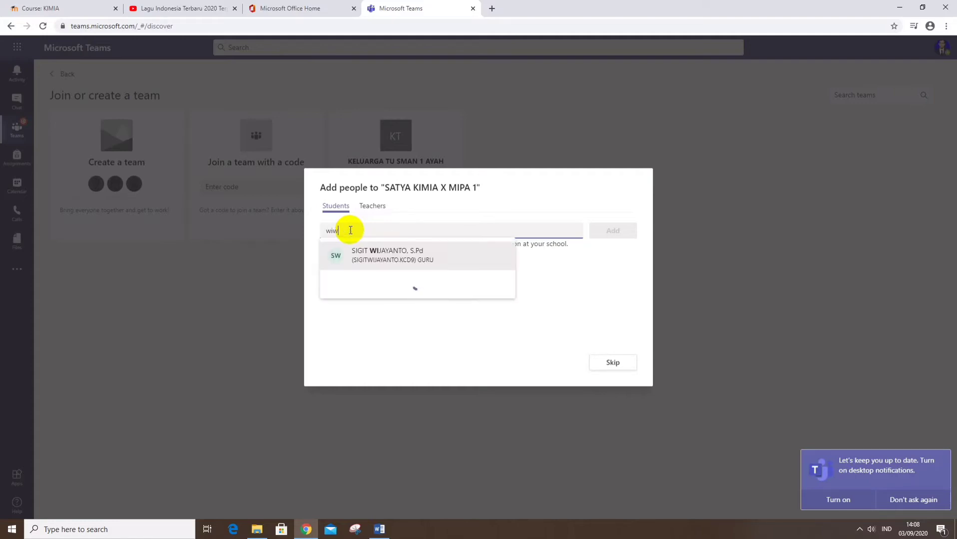
{"action": "type", "text": "idi"}
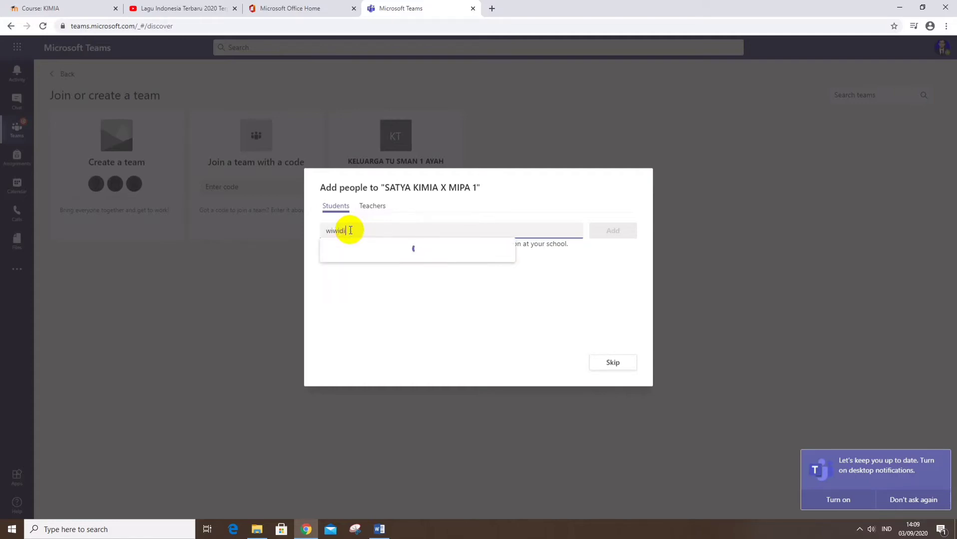
{"action": "type", "text": "arti"}
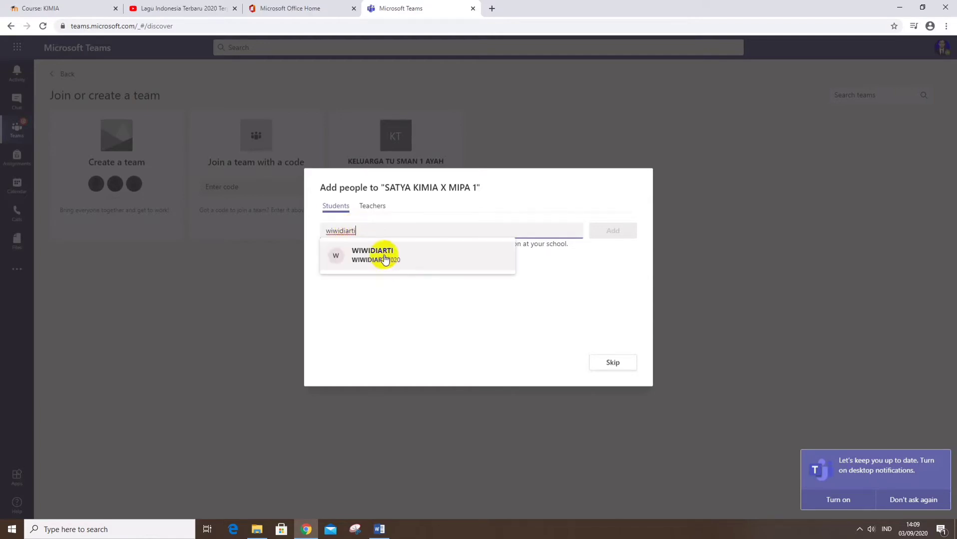
{"action": "left_click", "coordinate": [385, 255]}
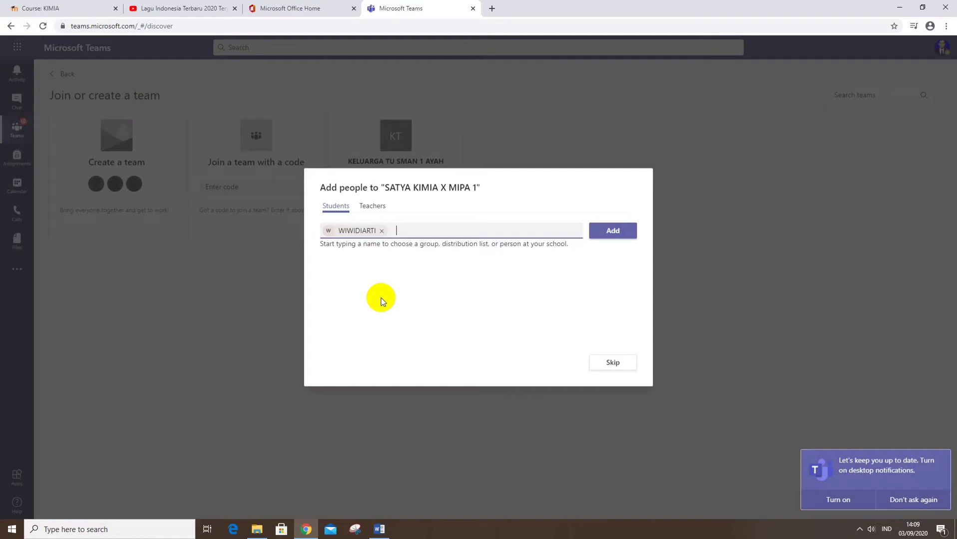
Step: Select a second student by name, add both students to the team and finish adding people
{"action": "type", "text": "mu"}
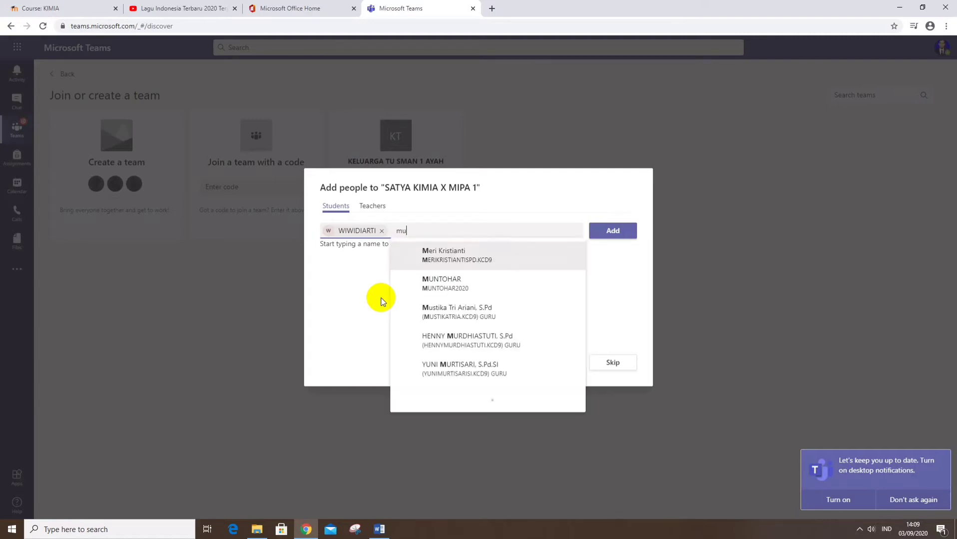
{"action": "type", "text": "ntohar"}
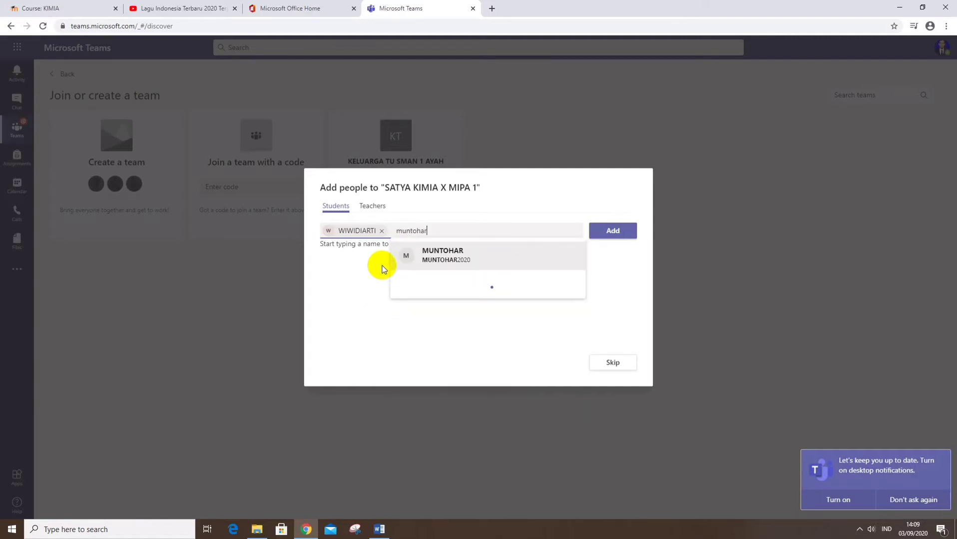
{"action": "left_click", "coordinate": [455, 261]}
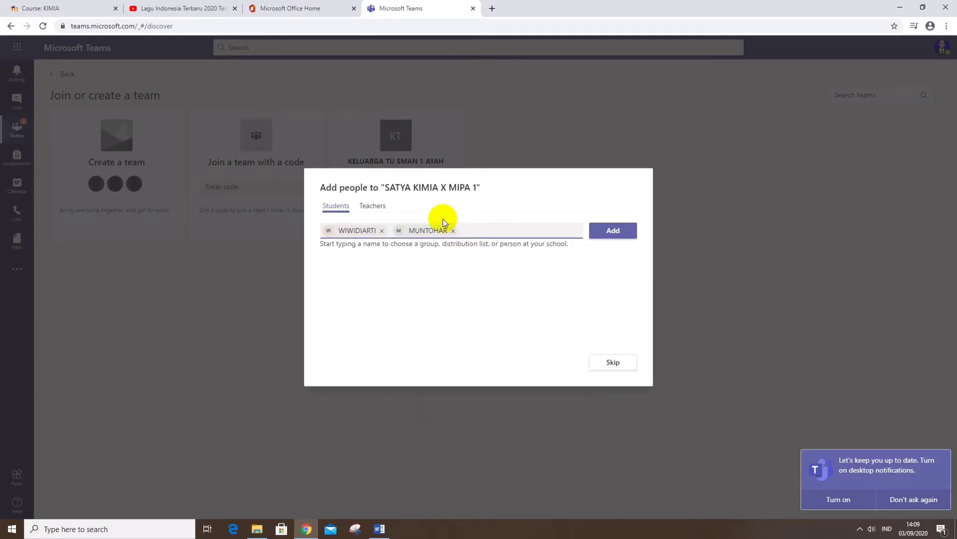
{"action": "left_click", "coordinate": [618, 231]}
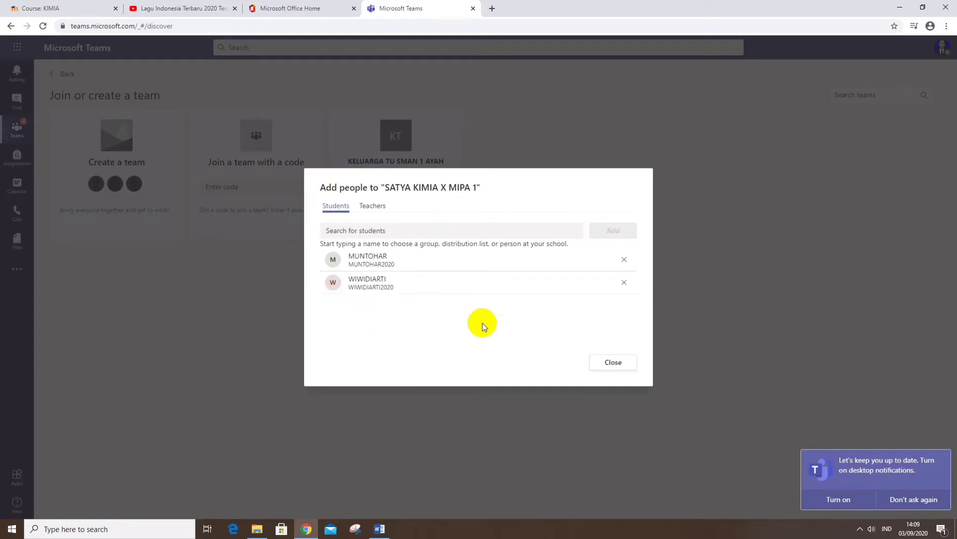
{"action": "left_click", "coordinate": [629, 368]}
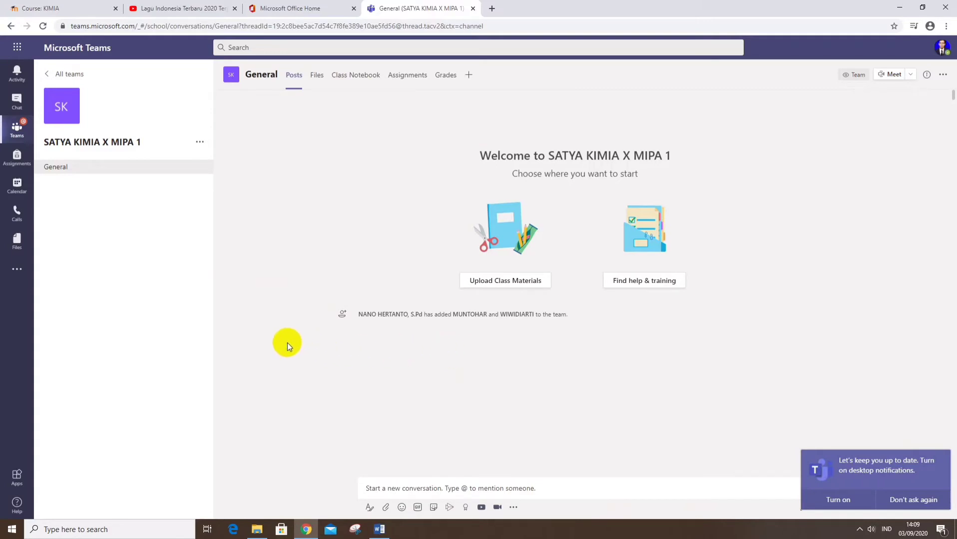
Step: Decline desktop notifications permanently and show the General channel's options
{"action": "left_click", "coordinate": [894, 501]}
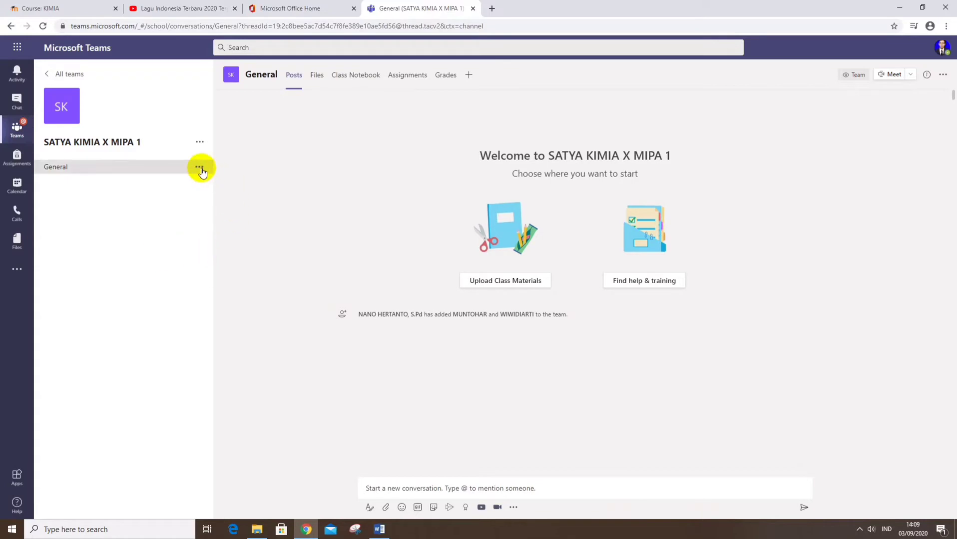
{"action": "left_click", "coordinate": [199, 167]}
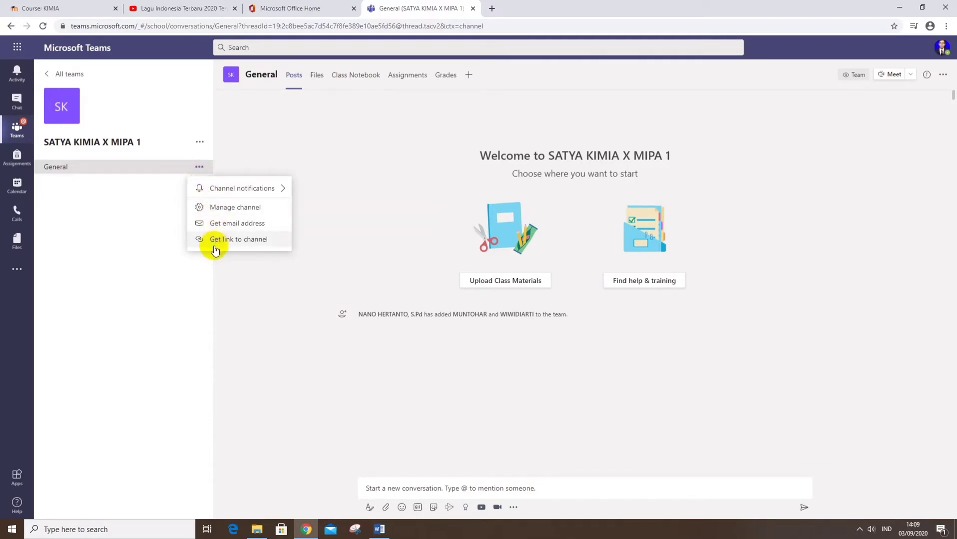
Step: Add a channel named "1 Materi Asinkron" with standard privacy to the SATYA KIMIA X MIPA 1 team
{"action": "left_click", "coordinate": [200, 143]}
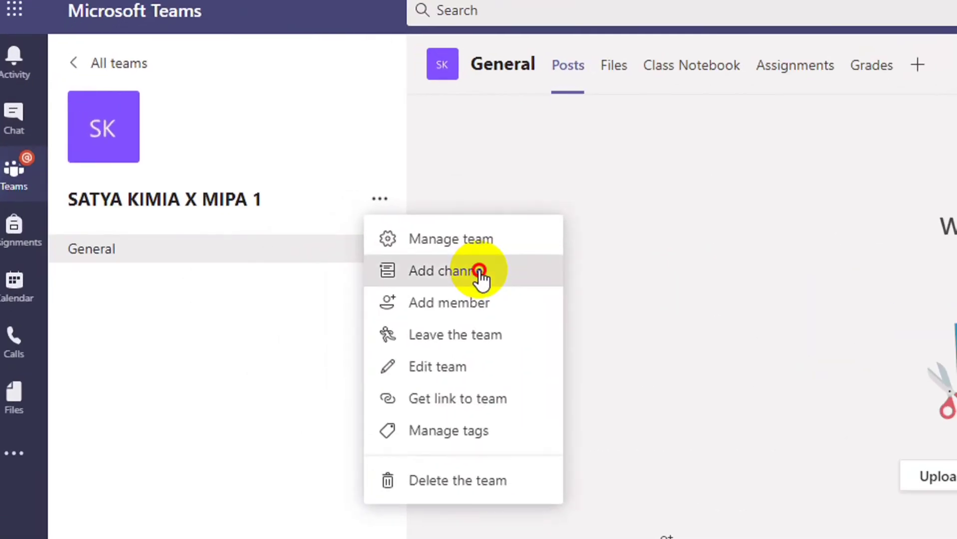
{"action": "left_click", "coordinate": [479, 272]}
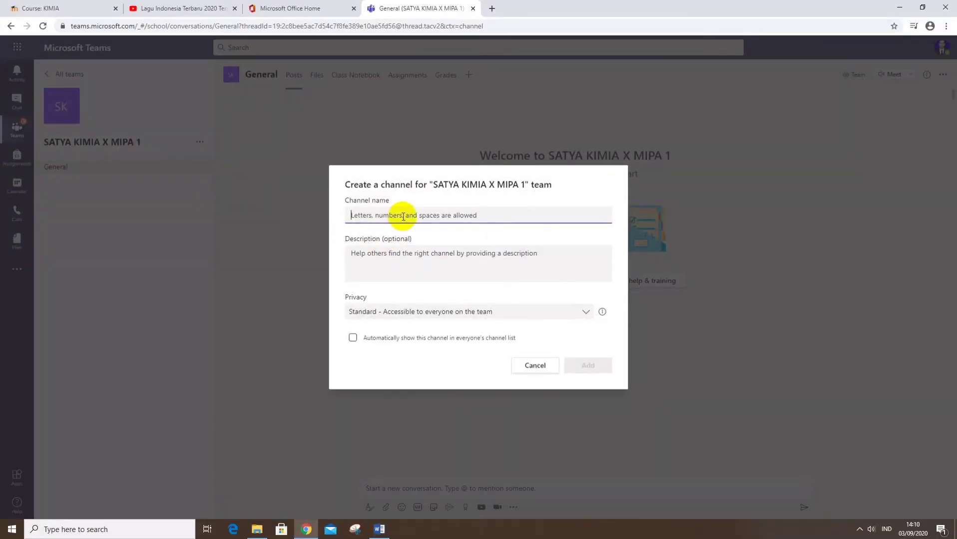
{"action": "type", "text": "1. "}
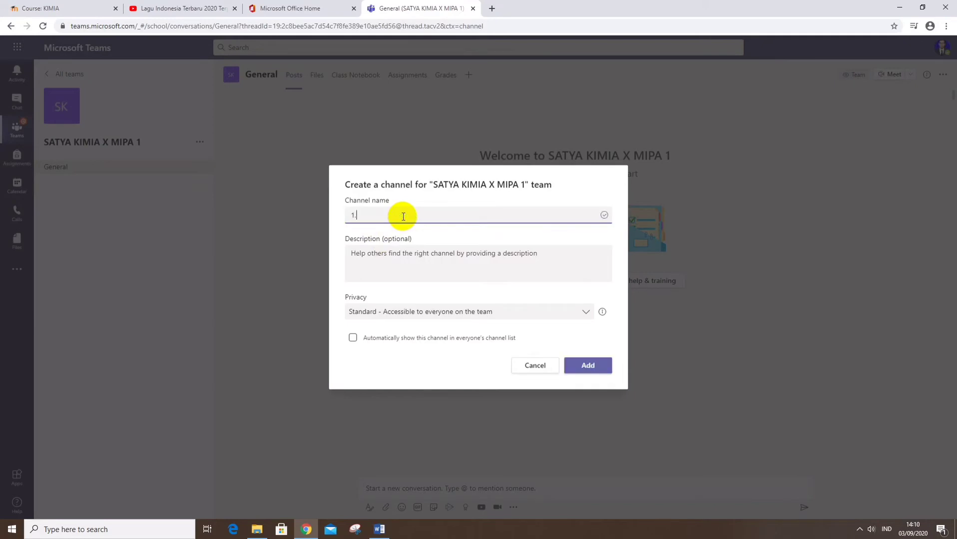
{"action": "type", "text": "Mater"}
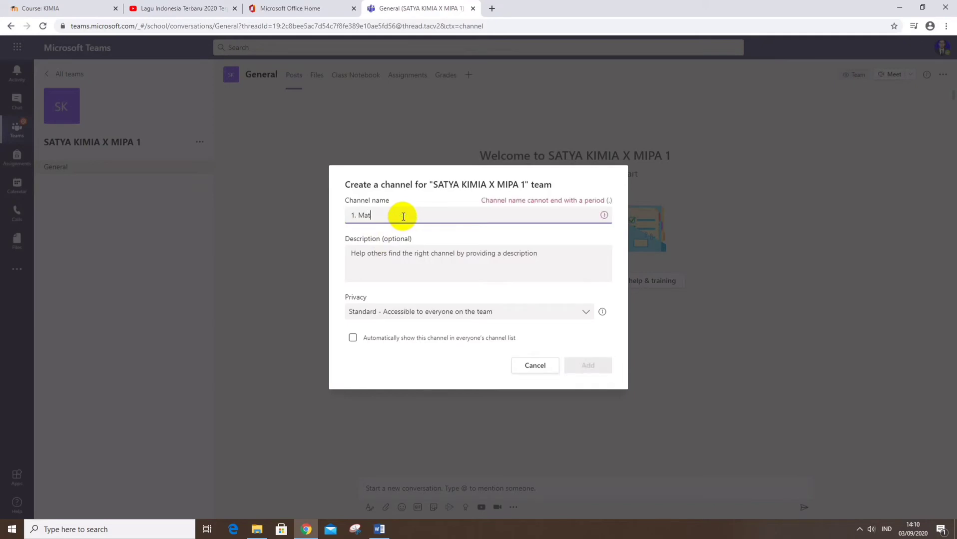
{"action": "key", "text": "BackSpace"}
{"action": "key", "text": "BackSpace"}
{"action": "key", "text": "BackSpace"}
{"action": "key", "text": "BackSpace"}
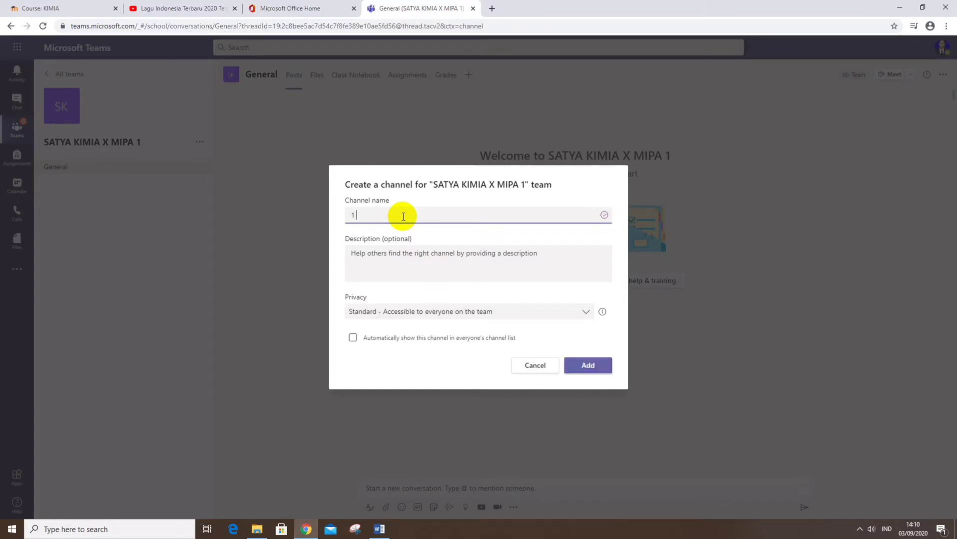
{"action": "type", "text": "Materi Sin"}
{"action": "key", "text": "Delete"}
{"action": "type", "text": "Asinkron"}
{"action": "left_click", "coordinate": [587, 366]}
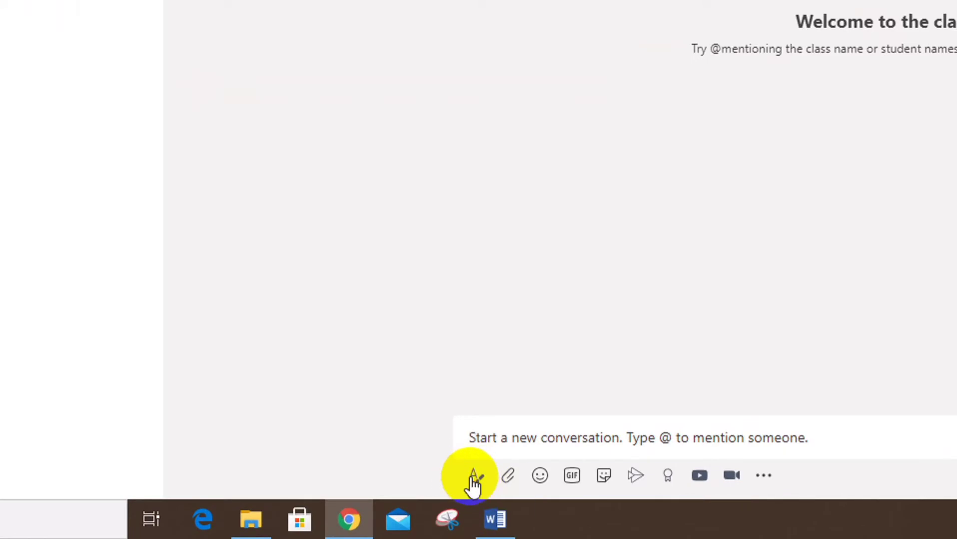
Step: Start a formatted post in the 1 Materi Asinkron channel as an announcement with the headline "Materi Hidrokarbon"
{"action": "left_click", "coordinate": [474, 478]}
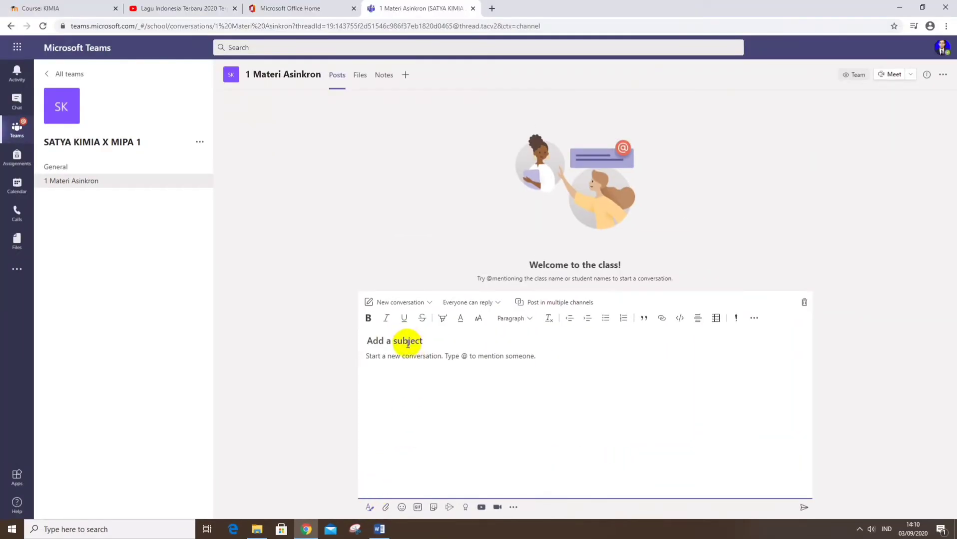
{"action": "left_click", "coordinate": [431, 304]}
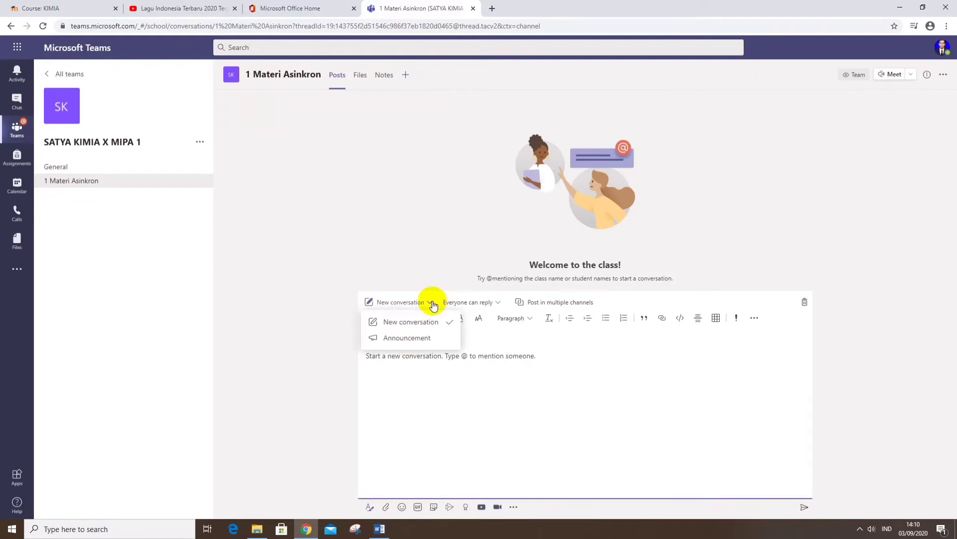
{"action": "left_click", "coordinate": [423, 335]}
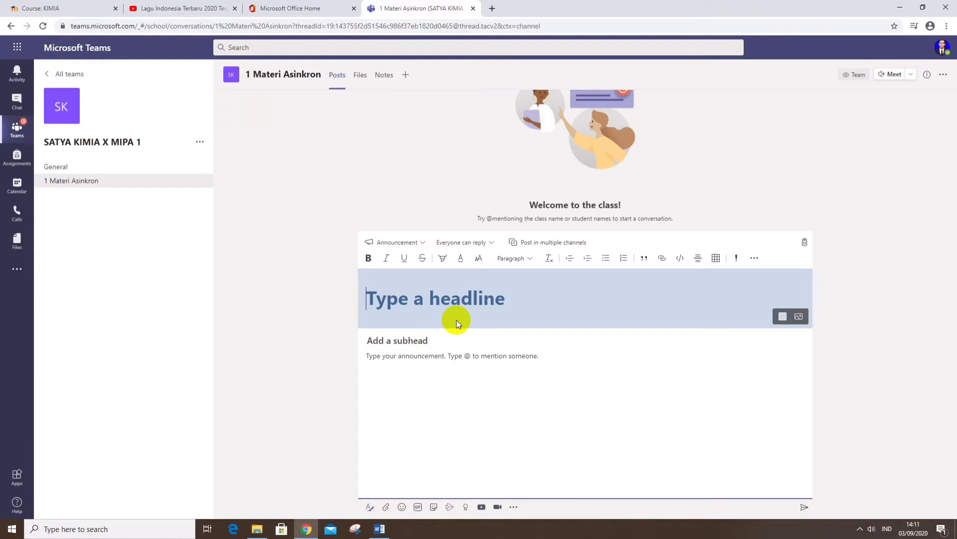
{"action": "type", "text": "Materi"}
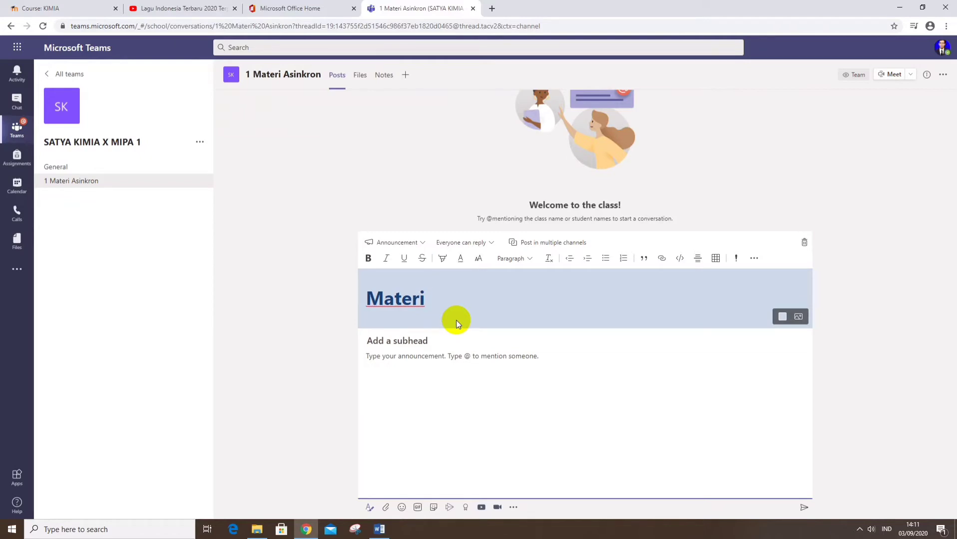
{"action": "type", "text": "Hidrokarbon"}
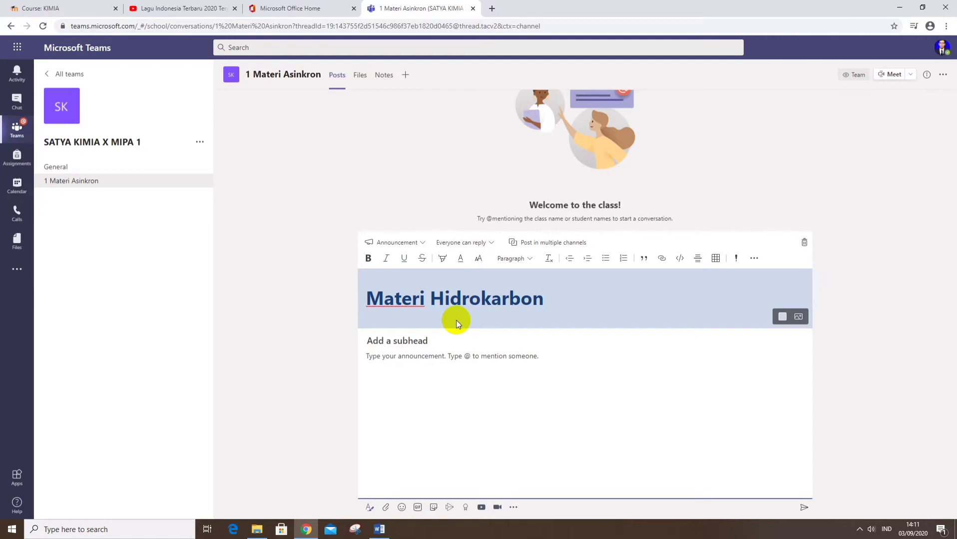
{"action": "left_click", "coordinate": [798, 318]}
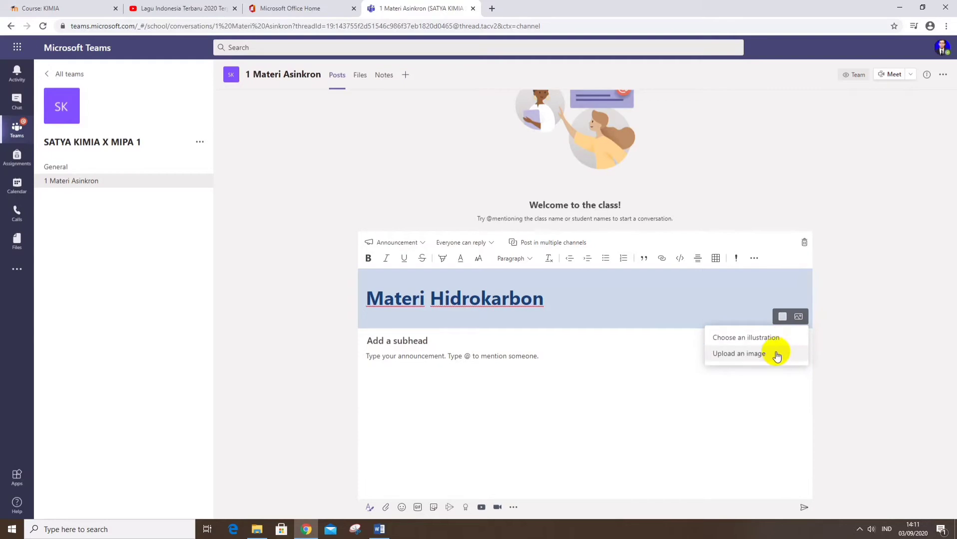
{"action": "left_click", "coordinate": [773, 338]}
{"action": "right_click", "coordinate": [789, 325]}
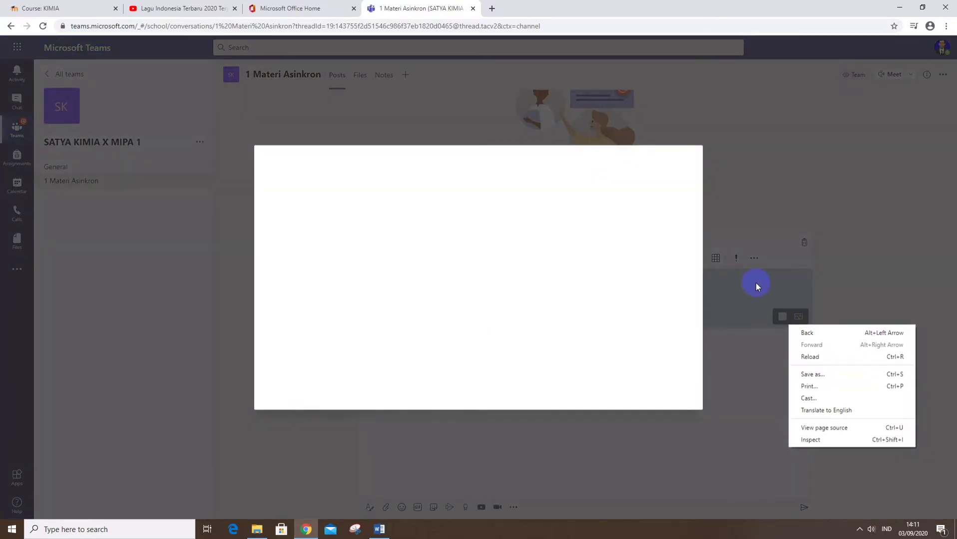
{"action": "left_click", "coordinate": [897, 284]}
{"action": "key", "text": "Escape"}
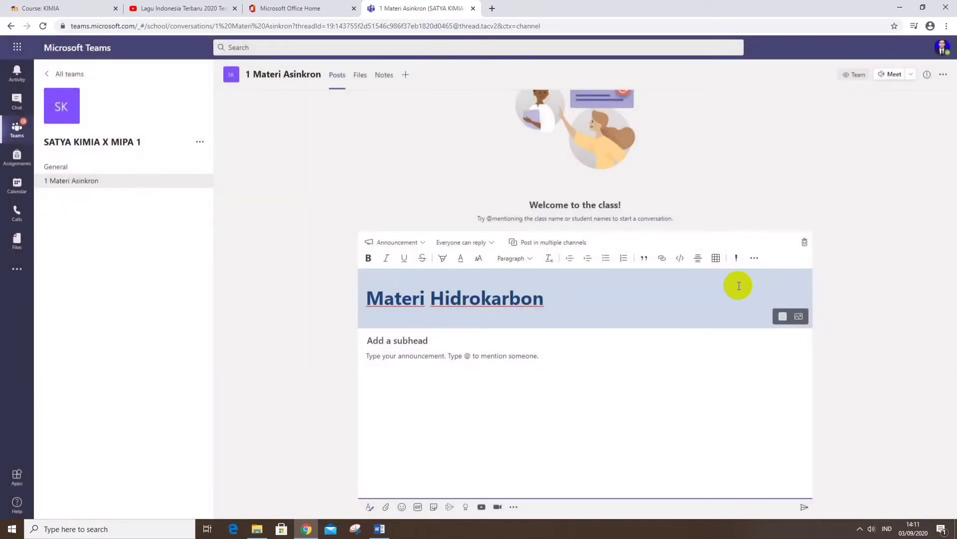
Step: Browse the General and Classes background illustrations for the announcement headline, selecting the megaphone banner
{"action": "left_click", "coordinate": [800, 318]}
{"action": "left_click", "coordinate": [765, 334]}
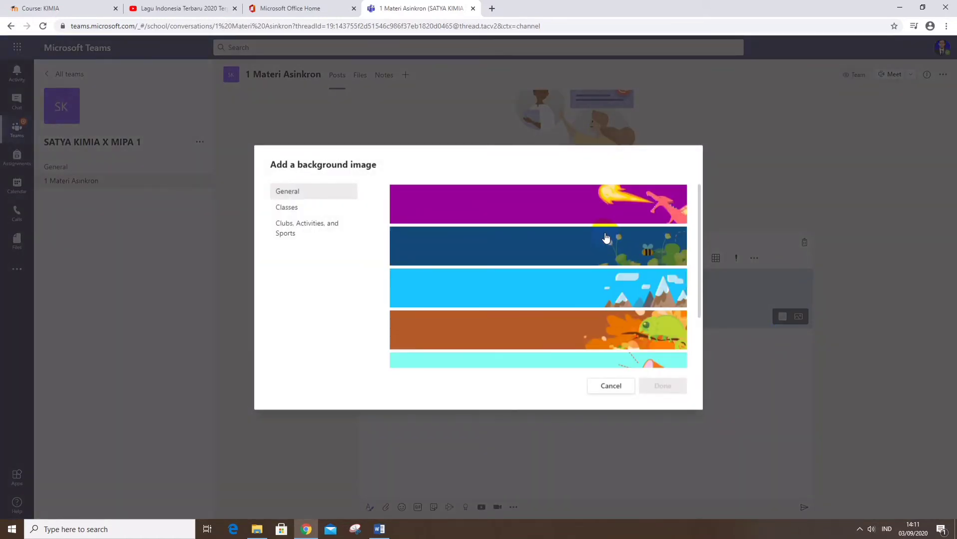
{"action": "scroll", "coordinate": [605, 238], "scroll_direction": "down", "scroll_amount": 2}
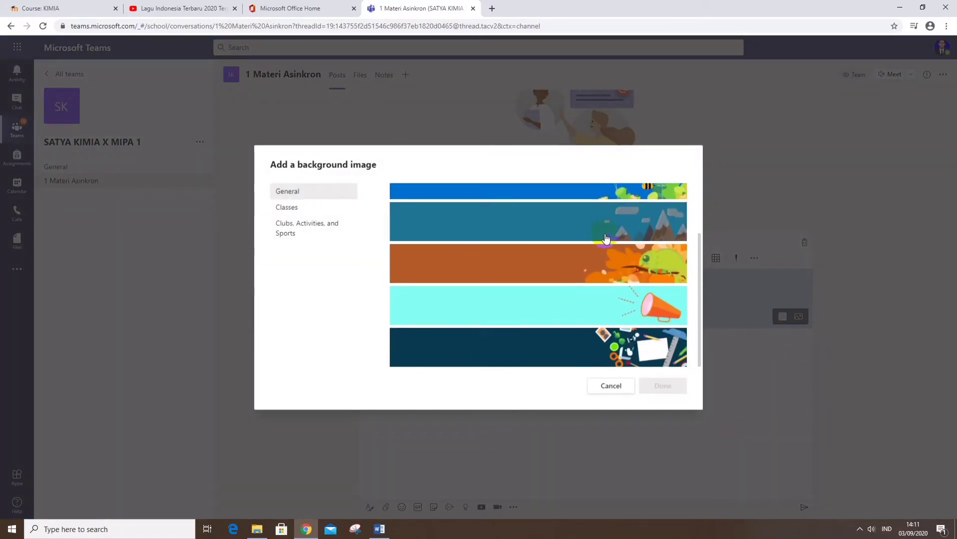
{"action": "left_click", "coordinate": [640, 302]}
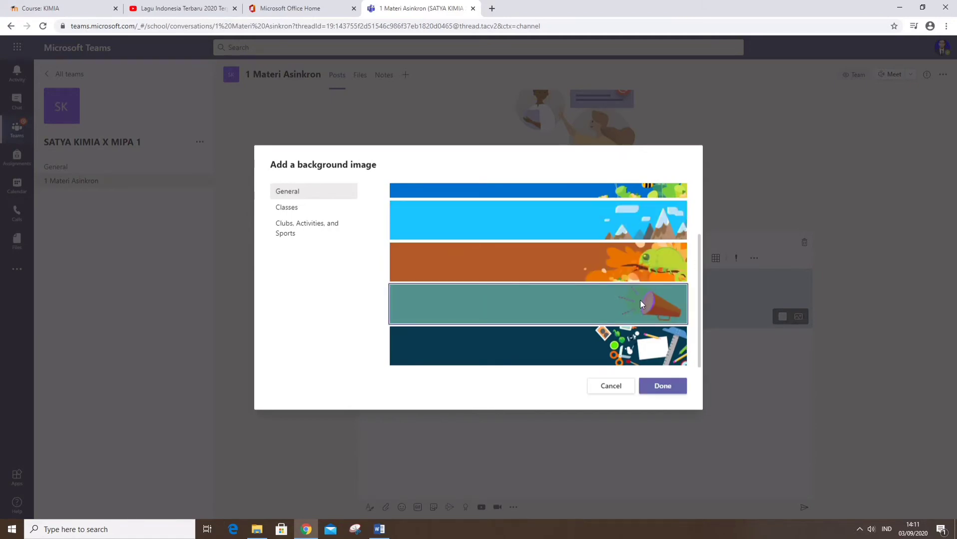
{"action": "left_click", "coordinate": [288, 212]}
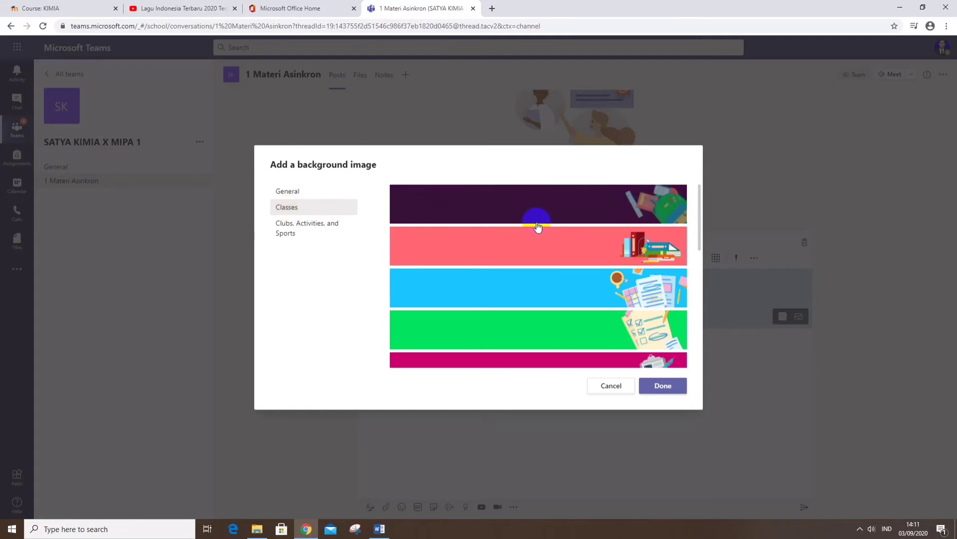
{"action": "scroll", "coordinate": [536, 227], "scroll_direction": "down", "scroll_amount": 5}
{"action": "scroll", "coordinate": [537, 227], "scroll_direction": "down", "scroll_amount": 3}
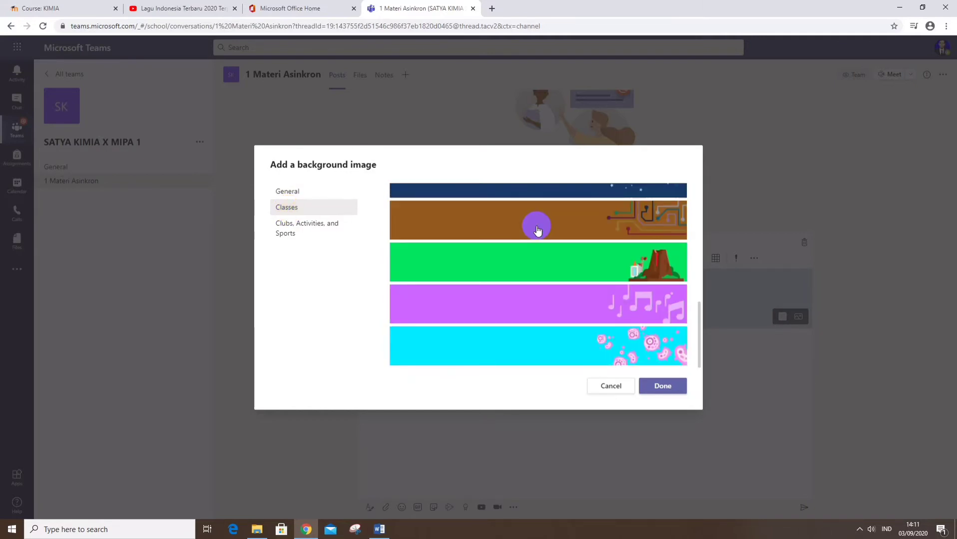
Step: Apply the campfire illustration from Clubs, Activities, and Sports as the headline background
{"action": "left_click", "coordinate": [330, 223]}
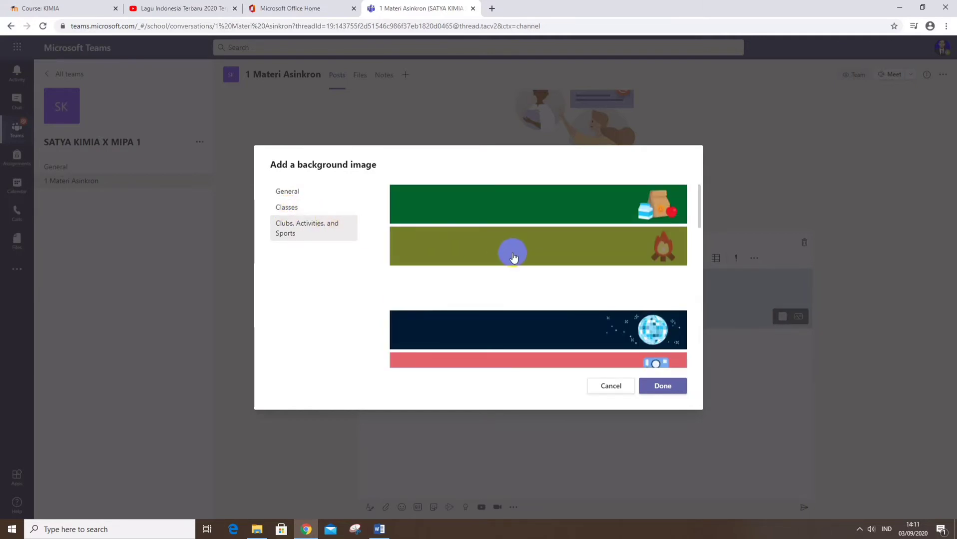
{"action": "scroll", "coordinate": [514, 257], "scroll_direction": "down", "scroll_amount": 3}
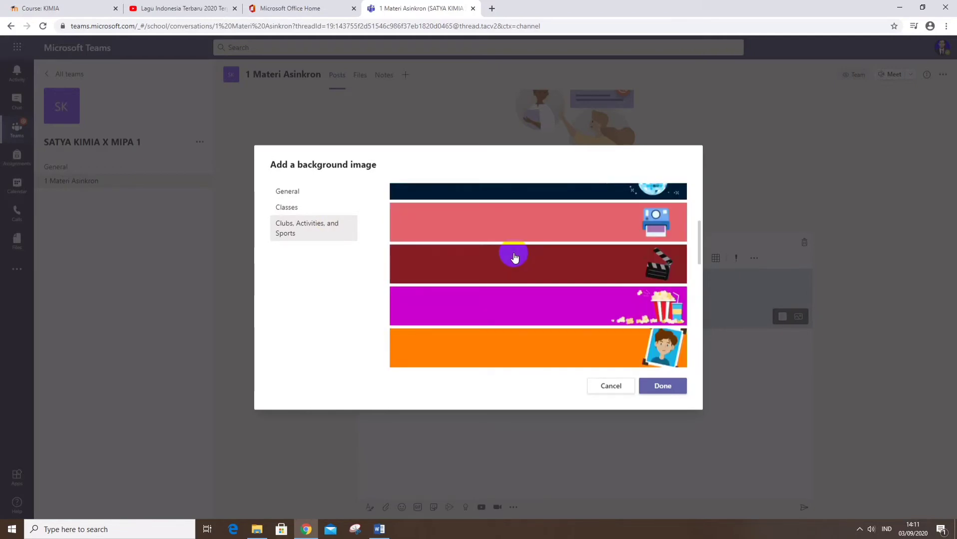
{"action": "scroll", "coordinate": [516, 257], "scroll_direction": "down", "scroll_amount": 3}
{"action": "scroll", "coordinate": [515, 257], "scroll_direction": "down", "scroll_amount": 3}
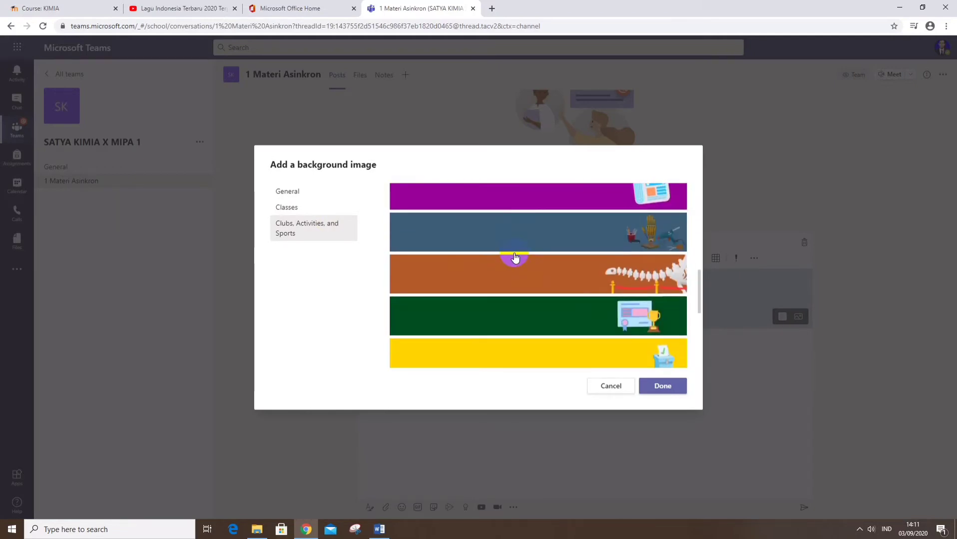
{"action": "scroll", "coordinate": [515, 257], "scroll_direction": "down", "scroll_amount": 3}
{"action": "scroll", "coordinate": [515, 257], "scroll_direction": "down", "scroll_amount": 3}
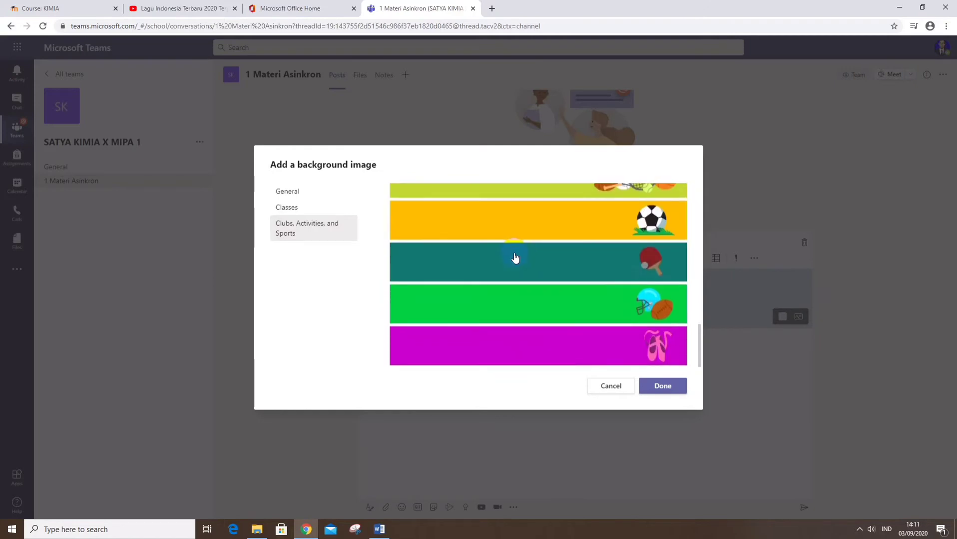
{"action": "scroll", "coordinate": [515, 257], "scroll_direction": "up", "scroll_amount": 9}
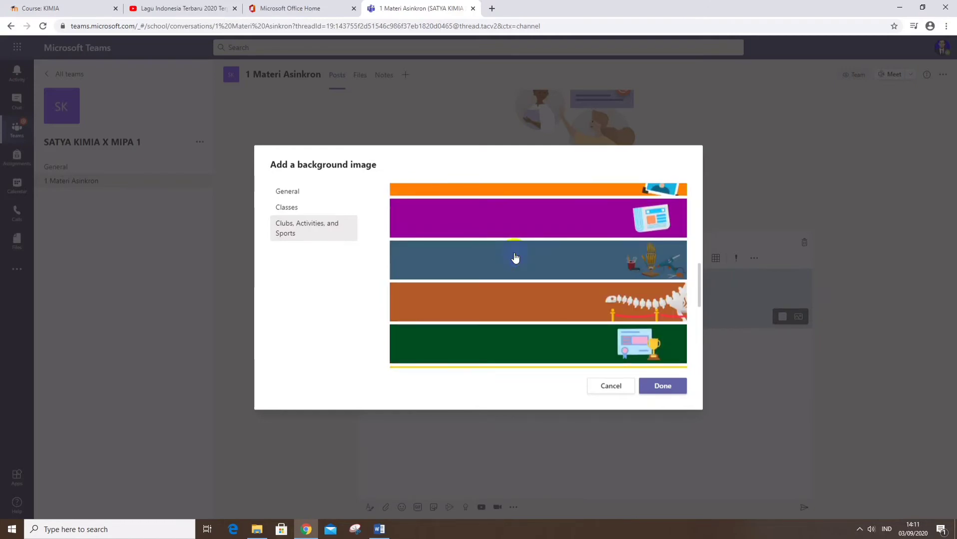
{"action": "scroll", "coordinate": [515, 257], "scroll_direction": "up", "scroll_amount": 5}
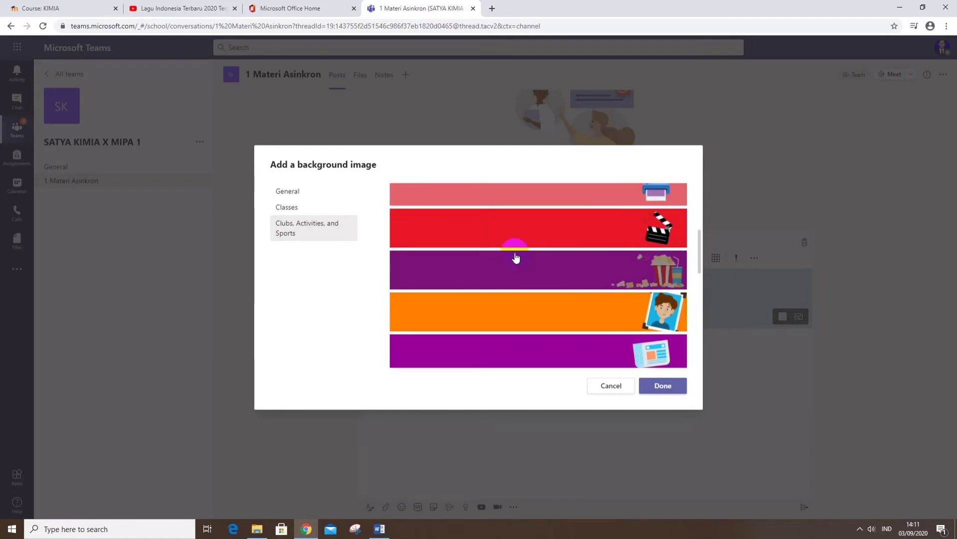
{"action": "scroll", "coordinate": [515, 259], "scroll_direction": "down", "scroll_amount": 1}
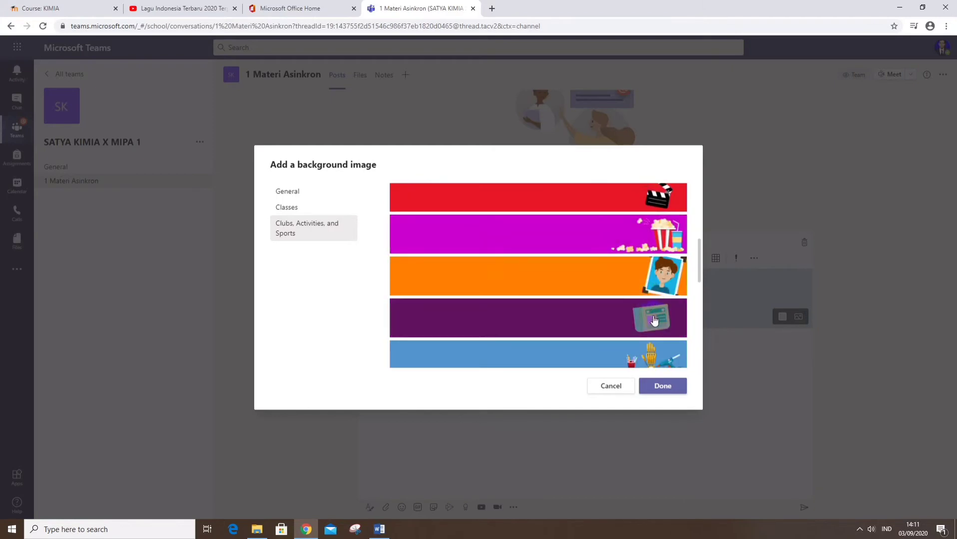
{"action": "scroll", "coordinate": [650, 298], "scroll_direction": "up", "scroll_amount": 2}
{"action": "scroll", "coordinate": [649, 298], "scroll_direction": "up", "scroll_amount": 3}
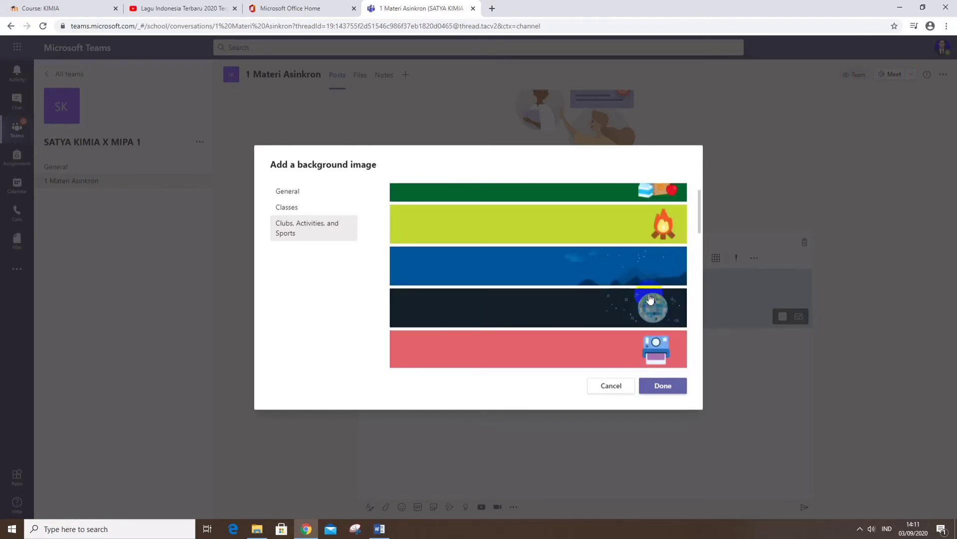
{"action": "scroll", "coordinate": [649, 298], "scroll_direction": "up", "scroll_amount": 1}
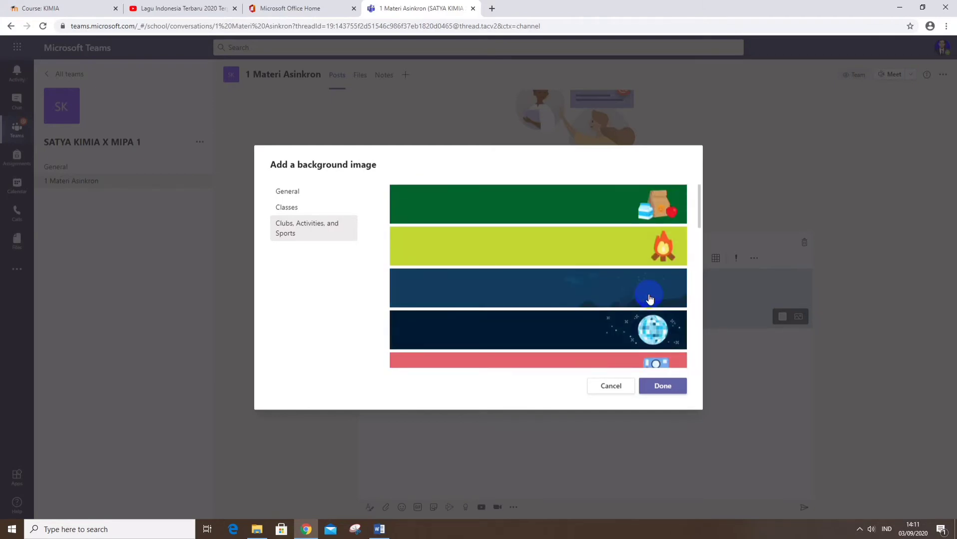
{"action": "scroll", "coordinate": [649, 278], "scroll_direction": "down", "scroll_amount": 1}
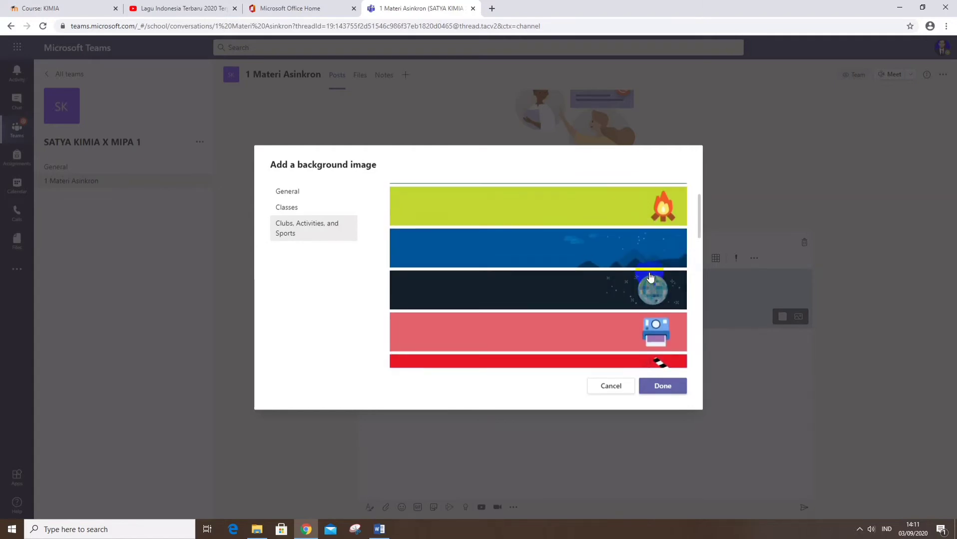
{"action": "scroll", "coordinate": [649, 278], "scroll_direction": "up", "scroll_amount": 1}
{"action": "left_click", "coordinate": [651, 256]}
{"action": "left_click", "coordinate": [671, 386]}
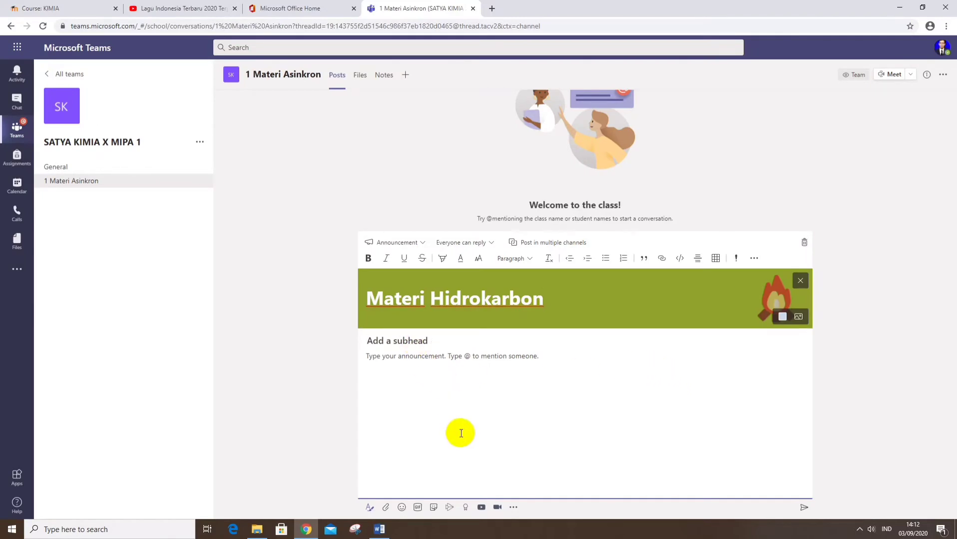
{"action": "type", "text": "Materi Hidrokar"}
{"action": "key", "text": "BackSpace"}
{"action": "key", "text": "BackSpace"}
{"action": "key", "text": "BackSpace"}
{"action": "key", "text": "BackSpace"}
{"action": "key", "text": "BackSpace"}
{"action": "key", "text": "BackSpace"}
{"action": "key", "text": "BackSpace"}
{"action": "key", "text": "BackSpace"}
{"action": "key", "text": "BackSpace"}
{"action": "key", "text": "BackSpace"}
{"action": "key", "text": "BackSpace"}
{"action": "key", "text": "BackSpace"}
{"action": "key", "text": "BackSpace"}
{"action": "key", "text": "BackSpace"}
{"action": "key", "text": "BackSpace"}
Step: Enter "Tata Nama Alkana-Alkena-Alkuna" as the announcement's subhead
{"action": "type", "text": "Tata Nam"}
{"action": "type", "text": "a AL"}
{"action": "type", "text": "lkana"}
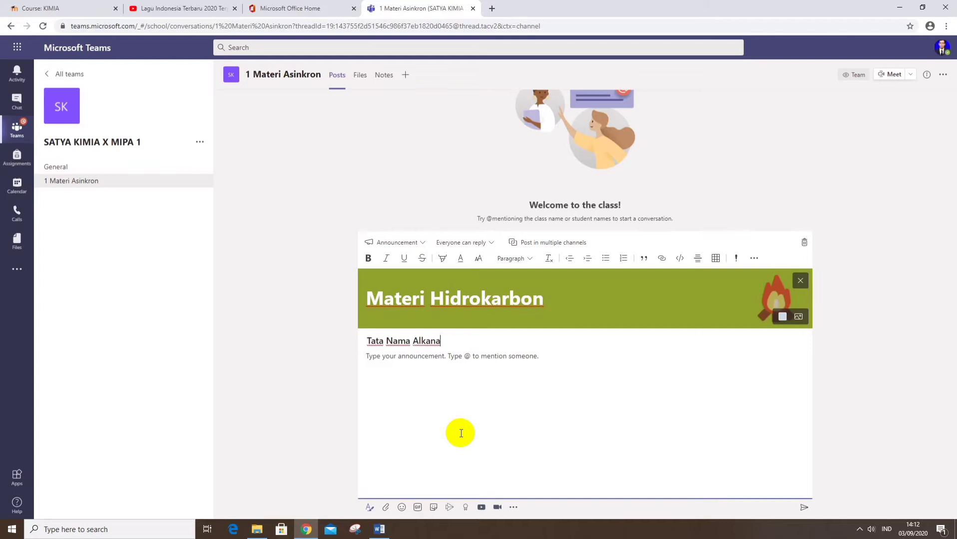
{"action": "type", "text": "-Alkena-Alkuna"}
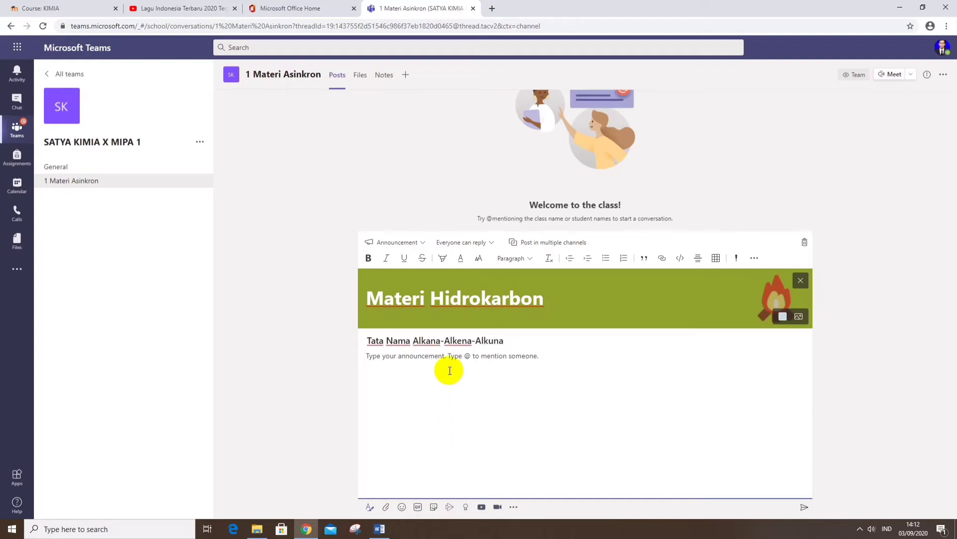
Step: Write the announcement body "Pelajari materi dalam bentuk PPT berikut dan lengkapi dengan sumber referensi lain yang relevan."
{"action": "left_click", "coordinate": [447, 362]}
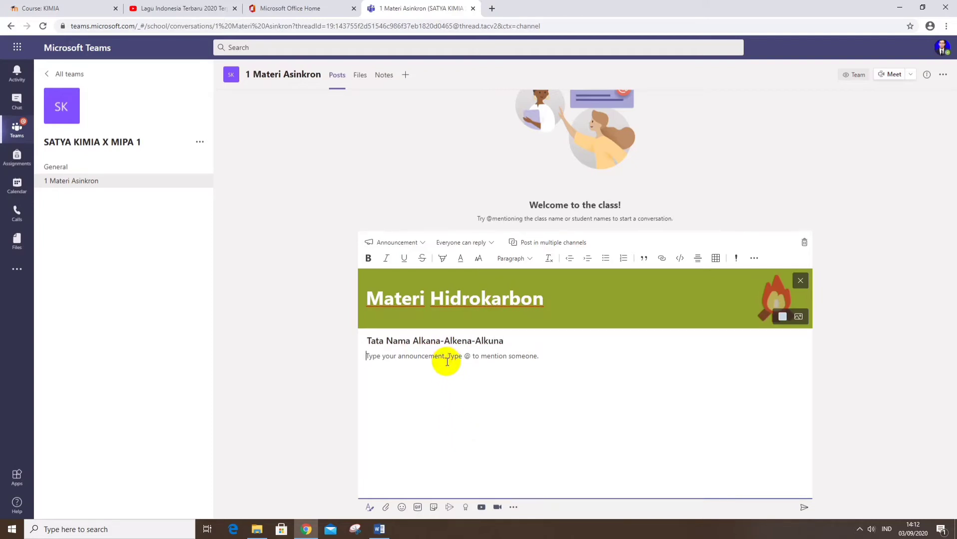
{"action": "type", "text": "Pelajari"}
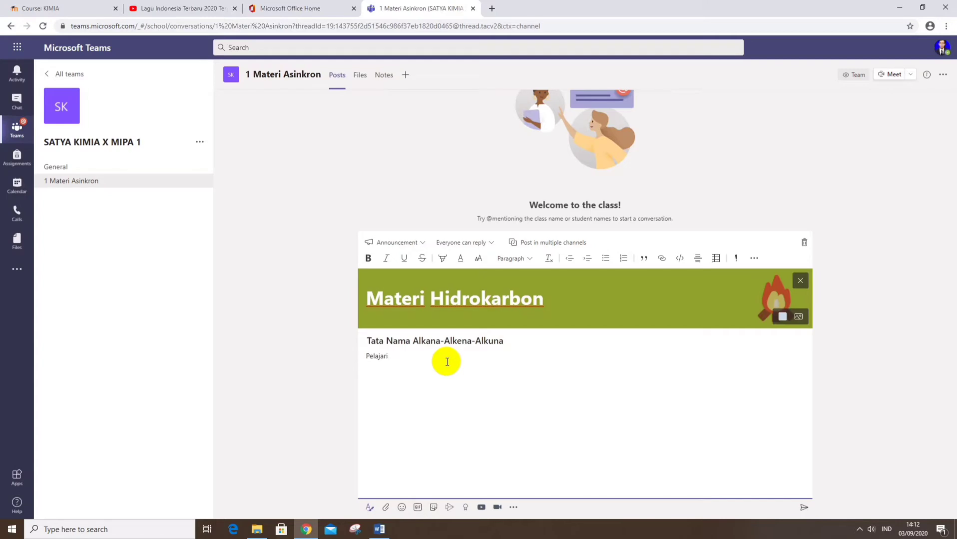
{"action": "type", "text": " materi dalam bentuk PPT berik"}
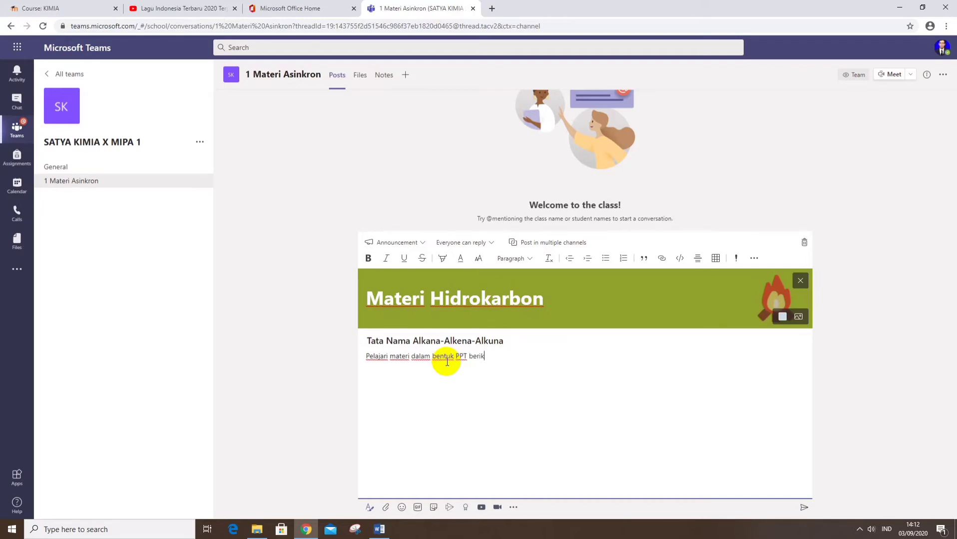
{"action": "type", "text": "ut dan lengkapi dengan"}
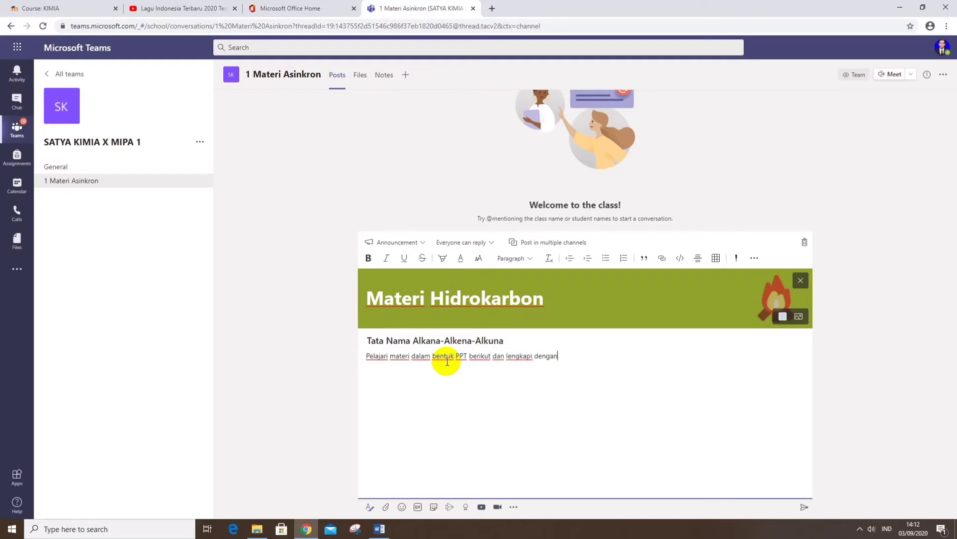
{"action": "type", "text": " sumber referensi lain "}
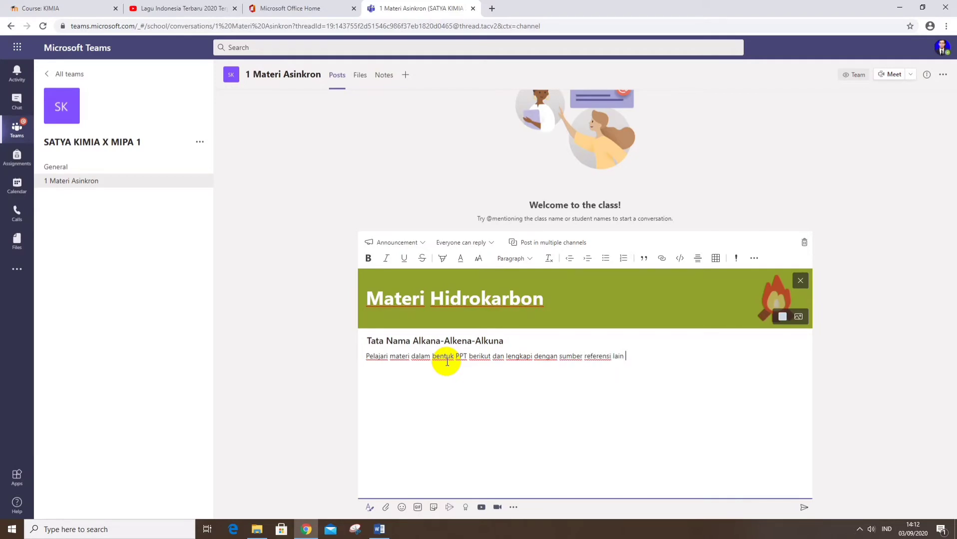
{"action": "type", "text": "yang relevan."}
{"action": "triple_click", "coordinate": [447, 361]}
{"action": "left_click", "coordinate": [584, 392]}
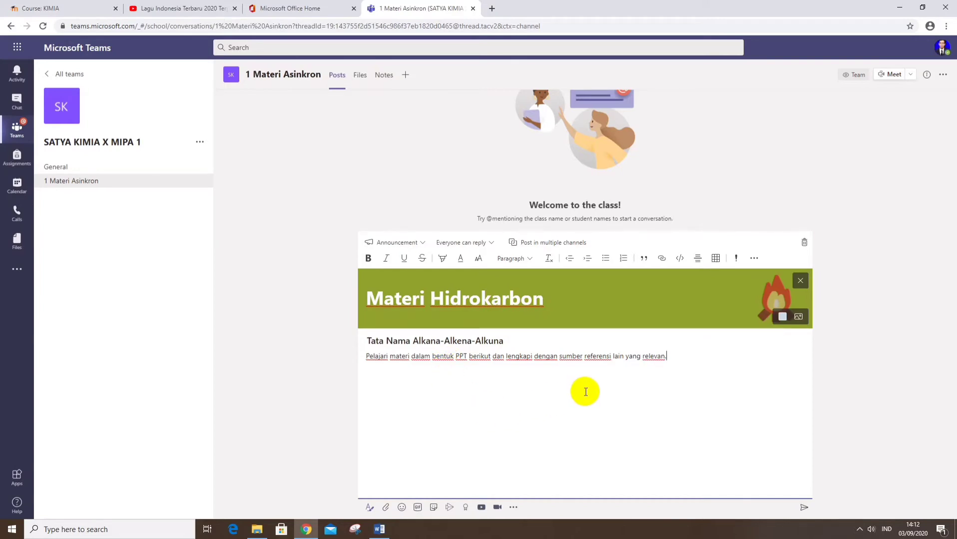
Step: Insert "dan link youtube" between "PPT" and "berikut" in the announcement body
{"action": "left_click", "coordinate": [471, 357]}
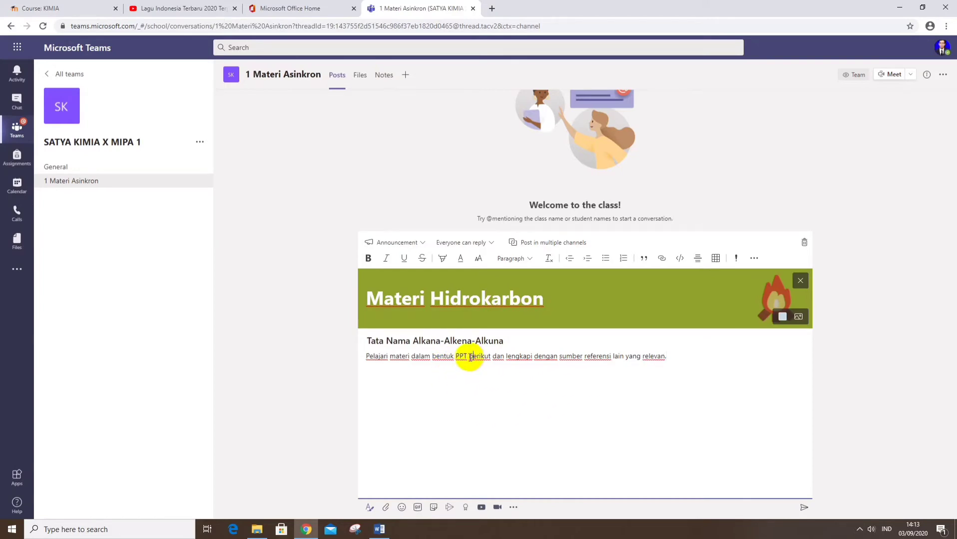
{"action": "type", "text": "dan link "}
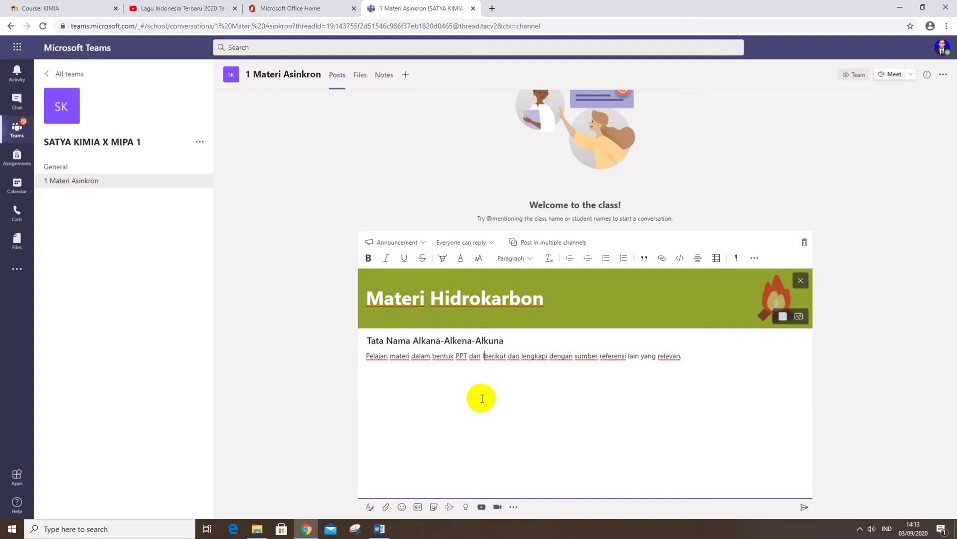
{"action": "type", "text": "youtube"}
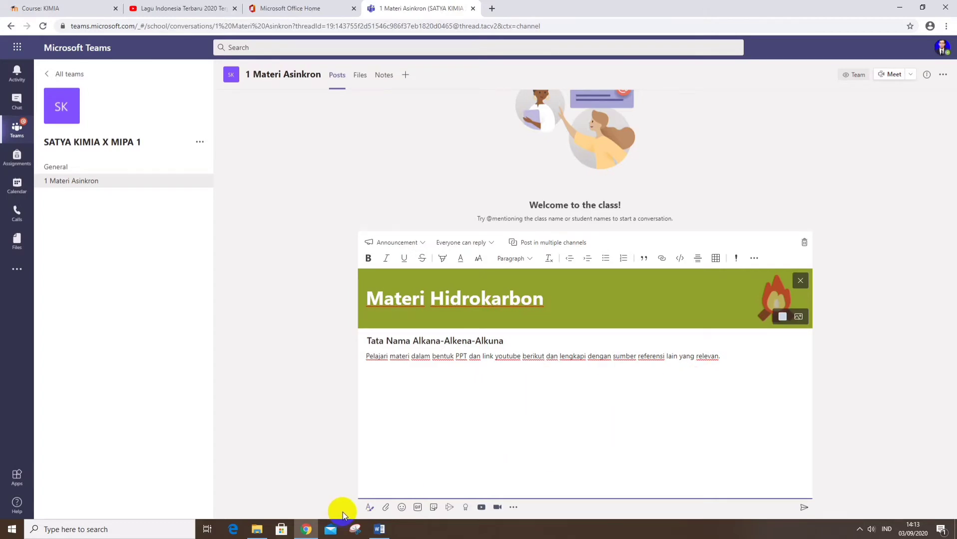
Step: Attach the PowerPoint file "Tata Nama Alkena dan Alkuna" from the hydrocarbon folder under IHT 2020 on USB Drive (F:) to the announcement
{"action": "left_click", "coordinate": [387, 508]}
{"action": "left_click", "coordinate": [387, 508]}
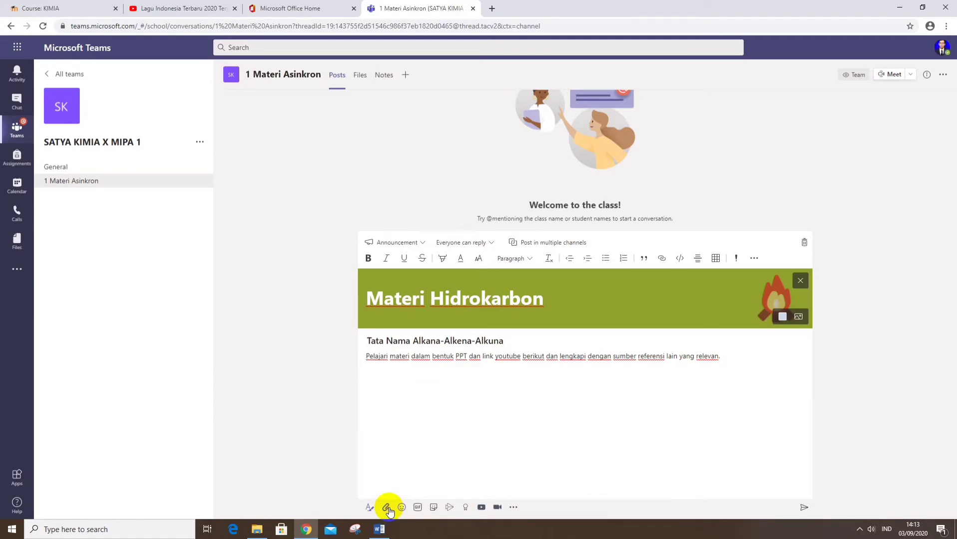
{"action": "left_click", "coordinate": [387, 509]}
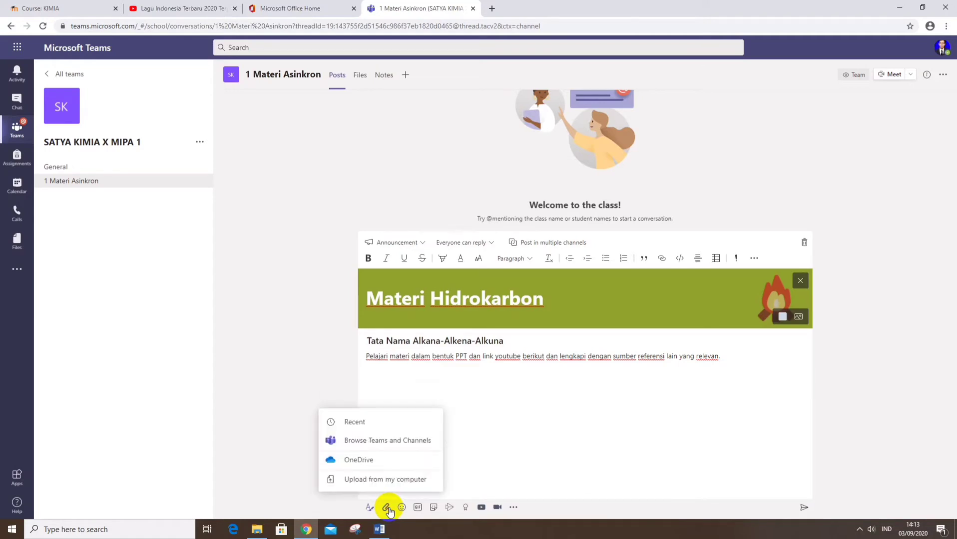
{"action": "left_click", "coordinate": [394, 482]}
{"action": "left_click", "coordinate": [394, 484]}
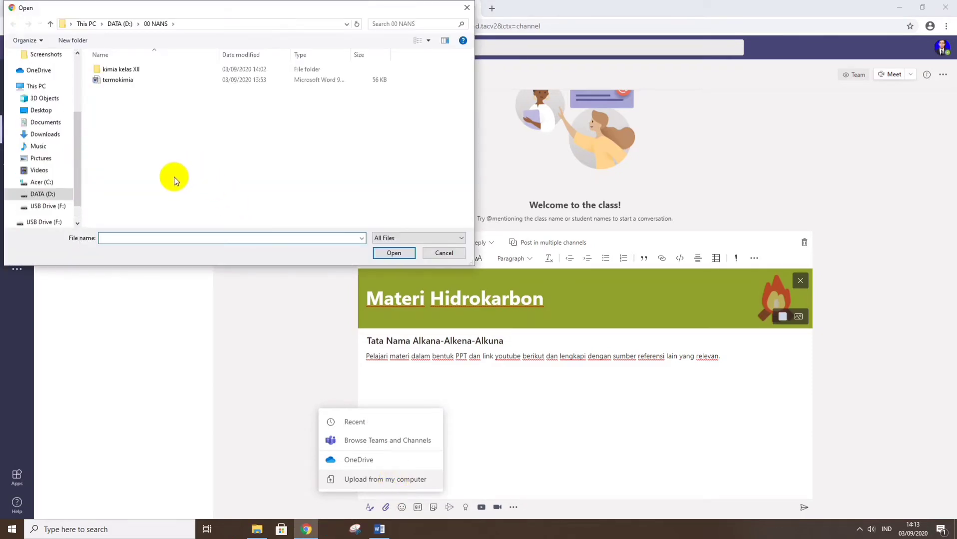
{"action": "left_click", "coordinate": [63, 206]}
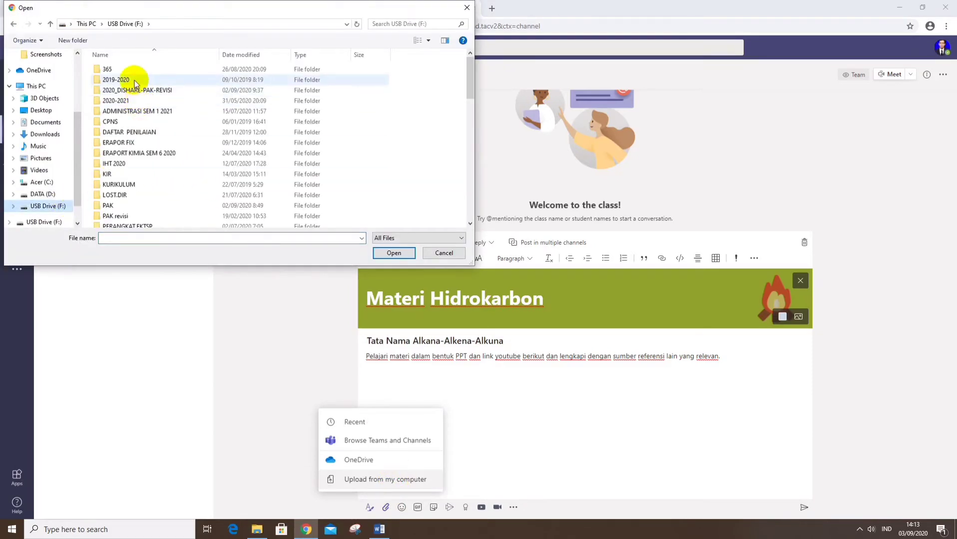
{"action": "double_click", "coordinate": [124, 165]}
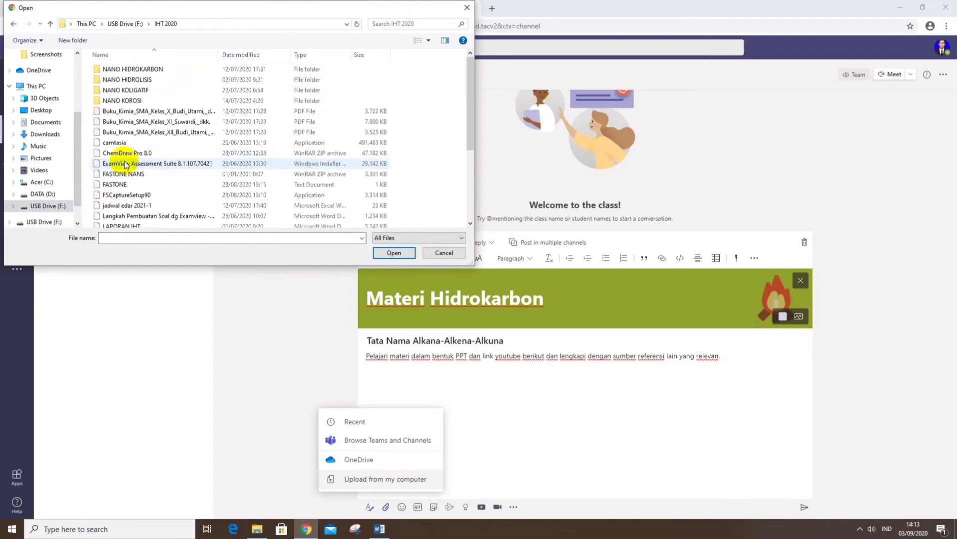
{"action": "left_click", "coordinate": [120, 70]}
{"action": "double_click", "coordinate": [121, 70]}
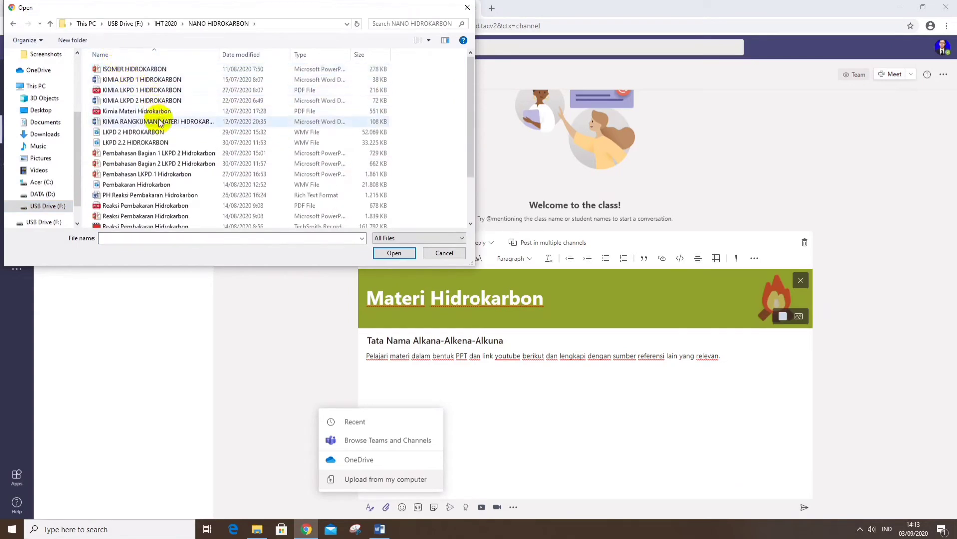
{"action": "scroll", "coordinate": [178, 111], "scroll_direction": "down", "scroll_amount": 1}
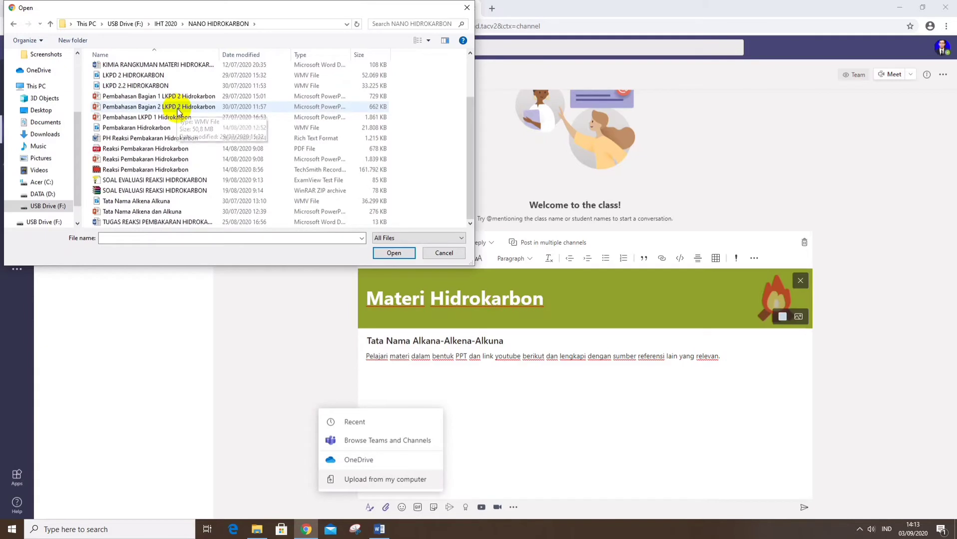
{"action": "scroll", "coordinate": [178, 152], "scroll_direction": "down", "scroll_amount": 1}
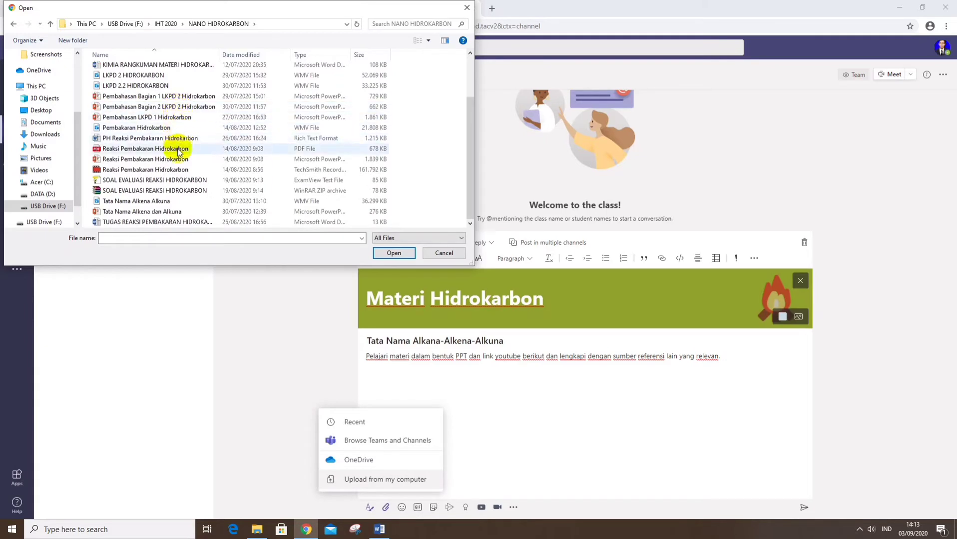
{"action": "left_click", "coordinate": [179, 213]}
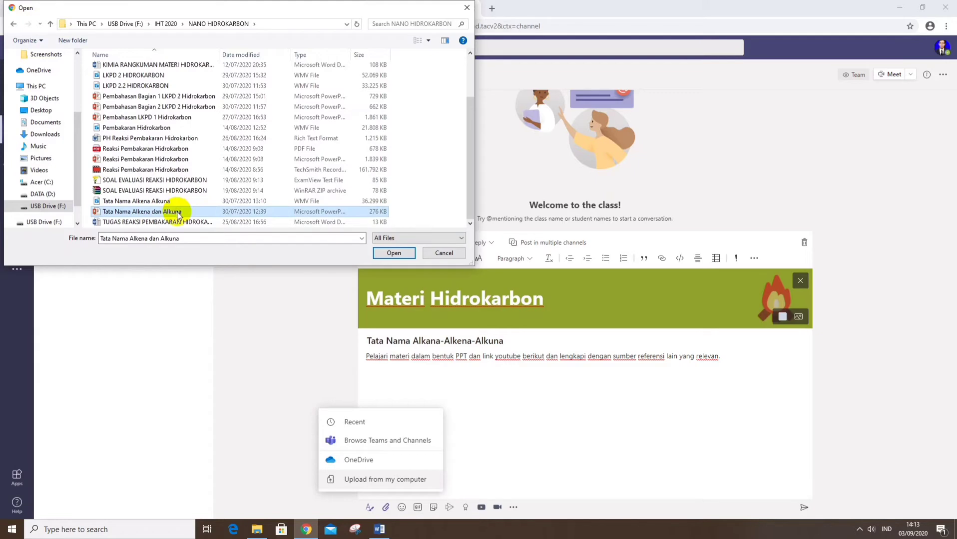
{"action": "left_click", "coordinate": [394, 254]}
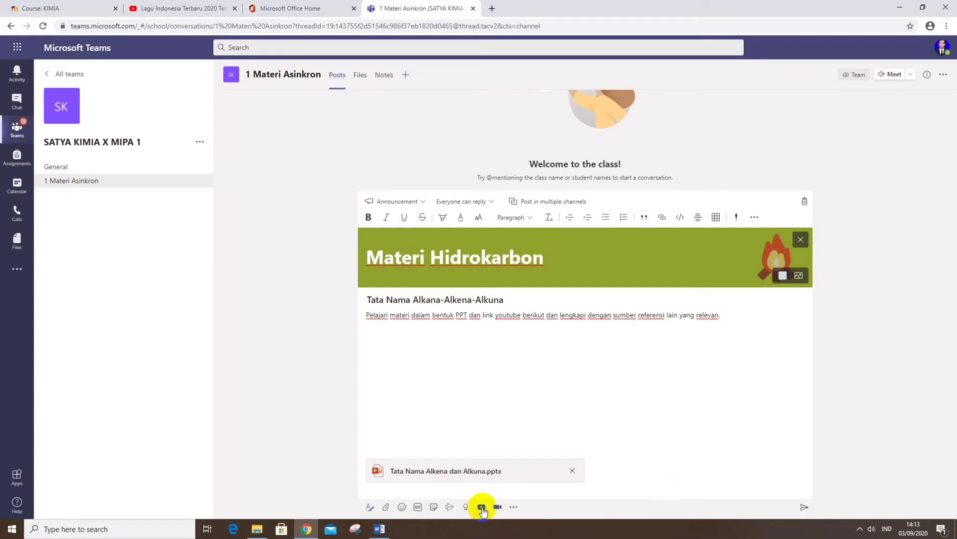
Step: Search YouTube for "tata nama alkana" plus the creator's first name and insert the video "Tata Nama Alkana - sesuai aturan IUPAC"
{"action": "left_click", "coordinate": [482, 508]}
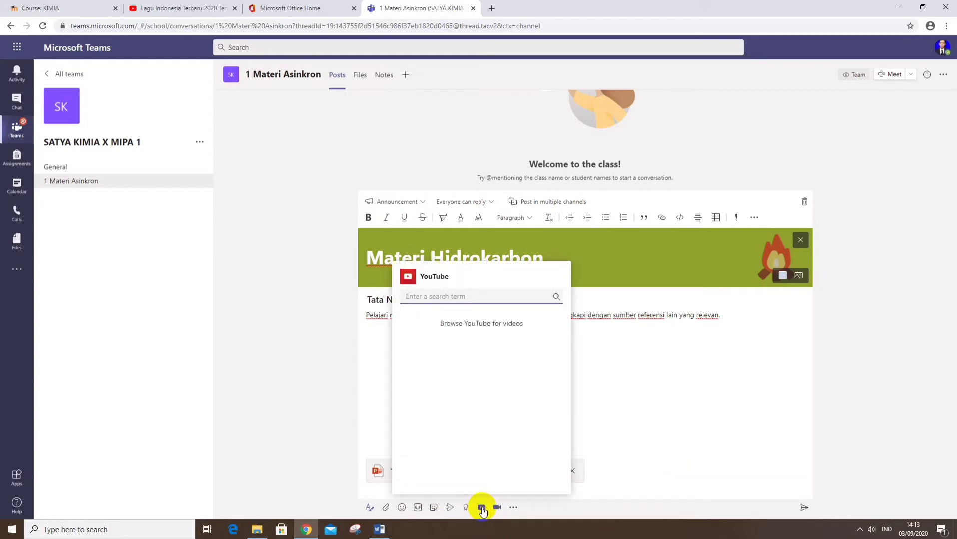
{"action": "type", "text": "tat"}
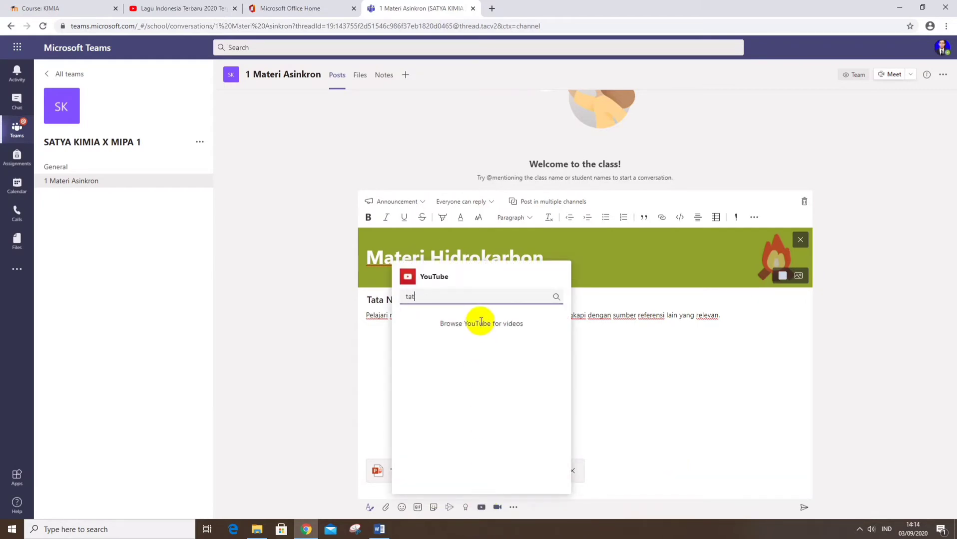
{"action": "type", "text": "a nama al"}
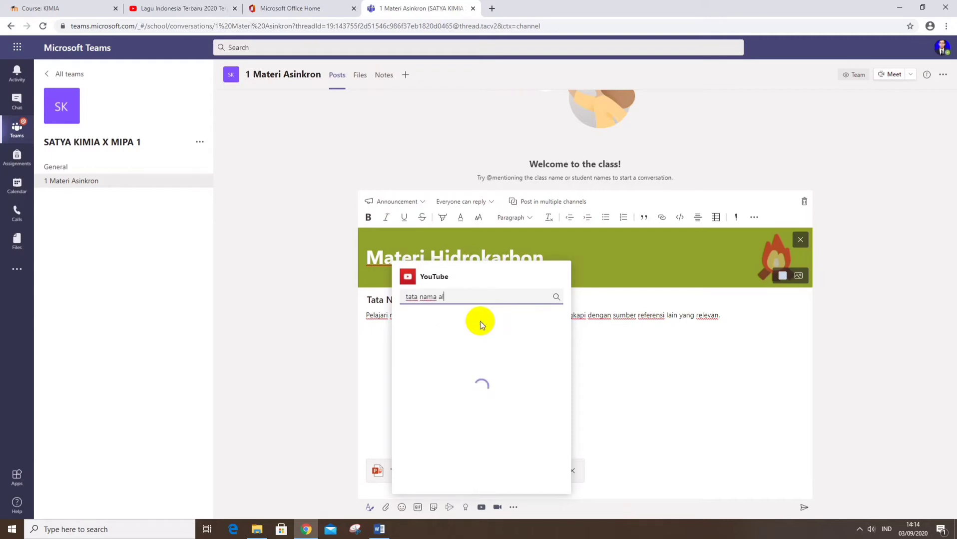
{"action": "type", "text": "kana nano"}
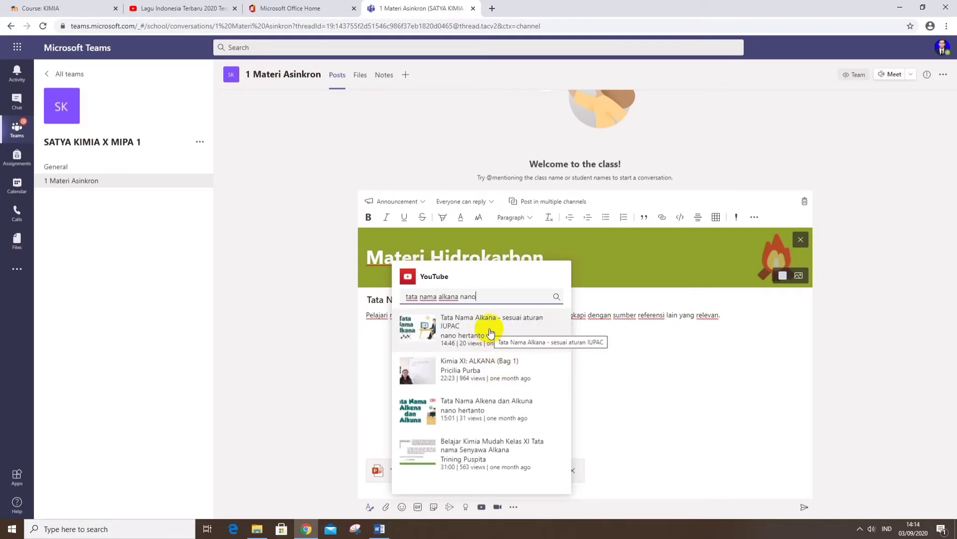
{"action": "left_click", "coordinate": [489, 332]}
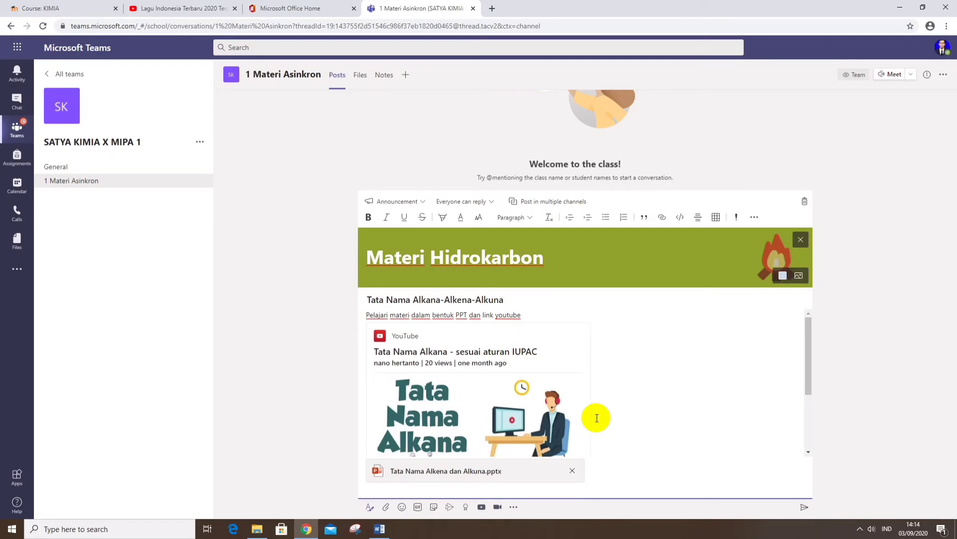
Step: Search YouTube for "tata nama alkena" plus the creator's first name and insert the video "Tata Nama Alkena dan Alkuna"
{"action": "left_click", "coordinate": [480, 507]}
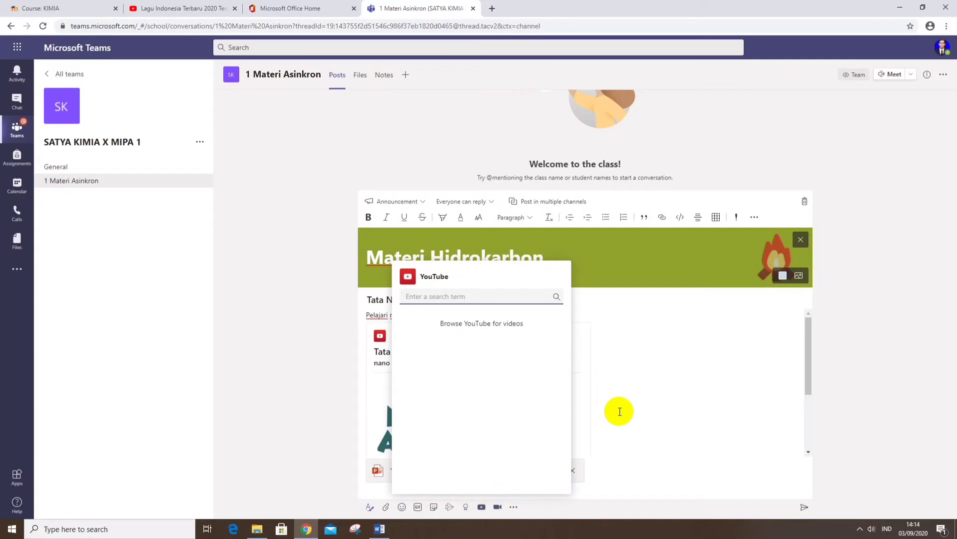
{"action": "type", "text": "tata nama alkena nano"}
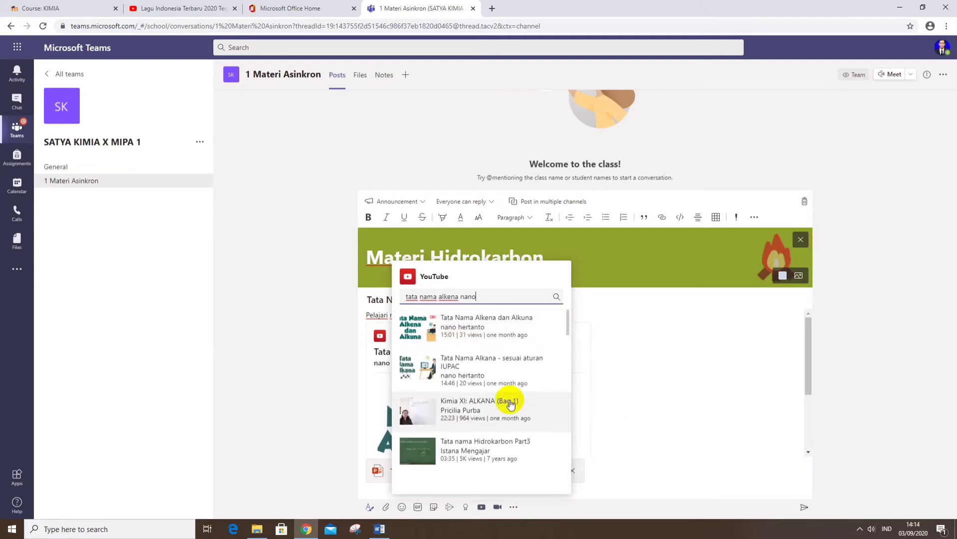
{"action": "left_click", "coordinate": [494, 336]}
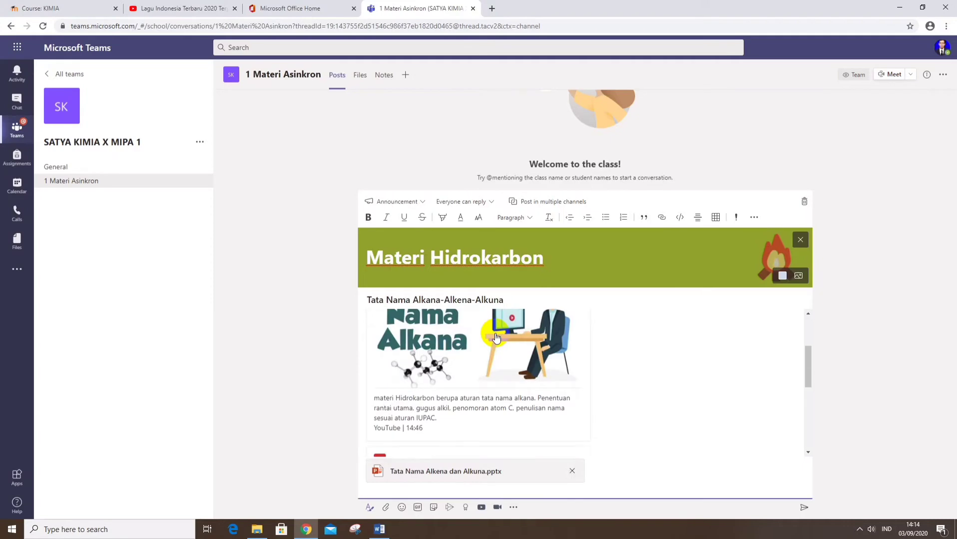
Step: Post the "Materi Hidrokarbon" announcement with both videos and the PowerPoint file, and look over the published post
{"action": "scroll", "coordinate": [603, 399], "scroll_direction": "up", "scroll_amount": 3}
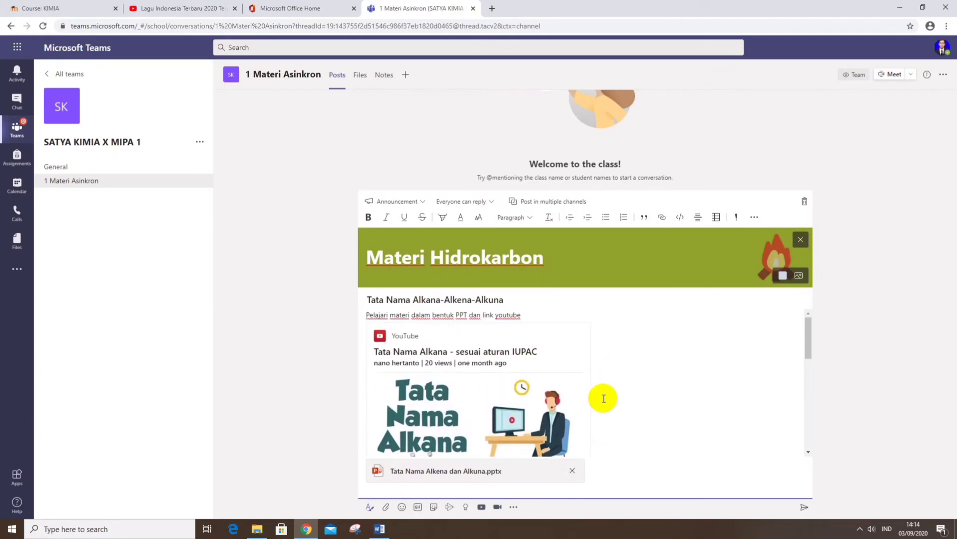
{"action": "scroll", "coordinate": [603, 398], "scroll_direction": "down", "scroll_amount": 6}
{"action": "scroll", "coordinate": [604, 398], "scroll_direction": "up", "scroll_amount": 3}
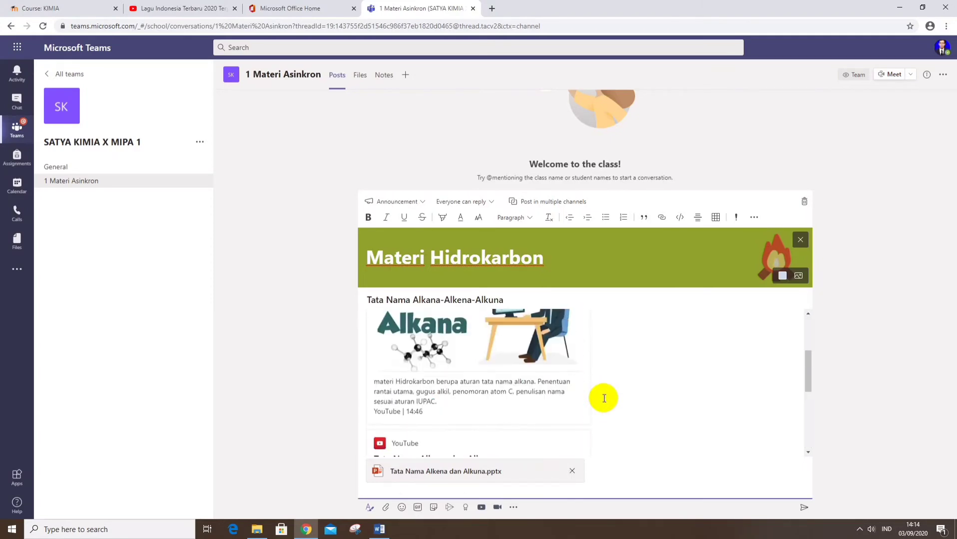
{"action": "scroll", "coordinate": [604, 398], "scroll_direction": "down", "scroll_amount": 3}
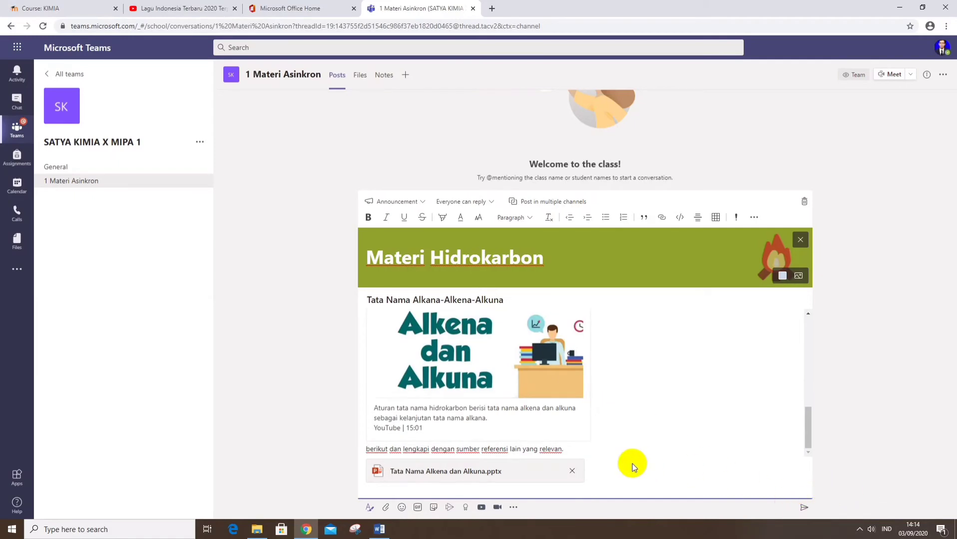
{"action": "scroll", "coordinate": [630, 383], "scroll_direction": "up", "scroll_amount": 5}
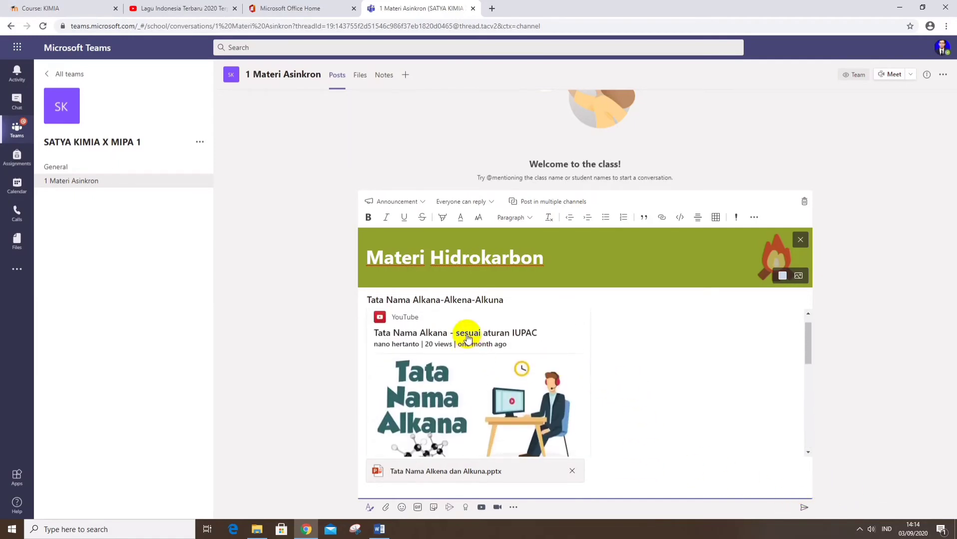
{"action": "scroll", "coordinate": [466, 344], "scroll_direction": "down", "scroll_amount": 3}
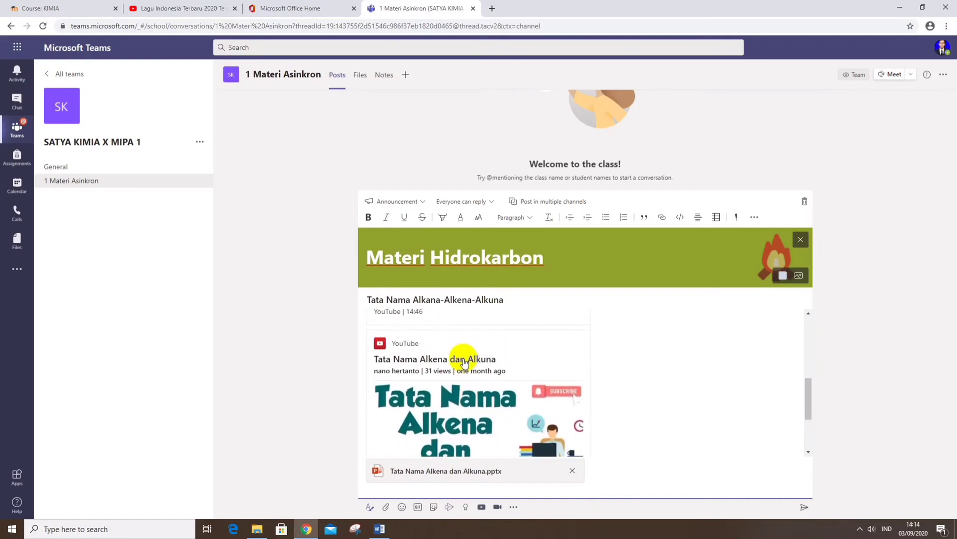
{"action": "scroll", "coordinate": [465, 400], "scroll_direction": "down", "scroll_amount": 2}
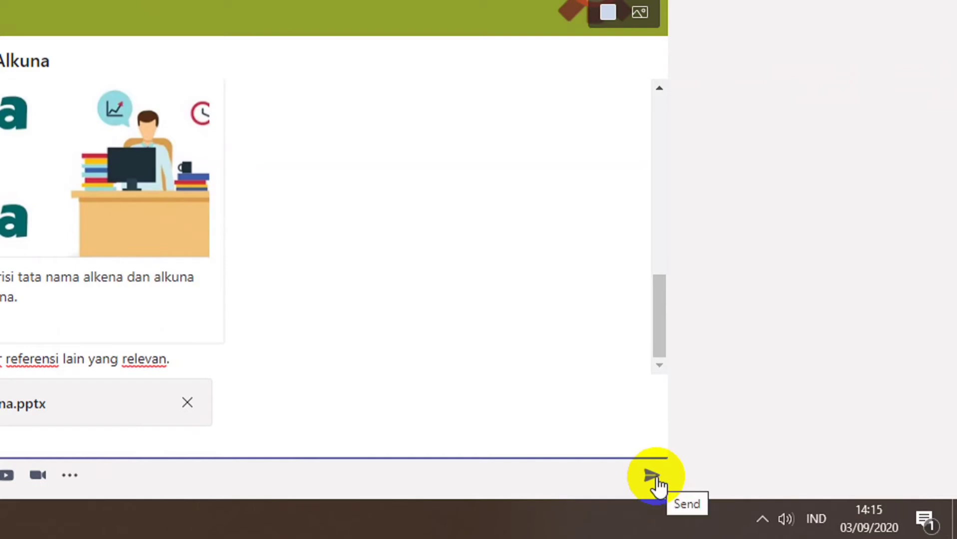
{"action": "left_click", "coordinate": [657, 480]}
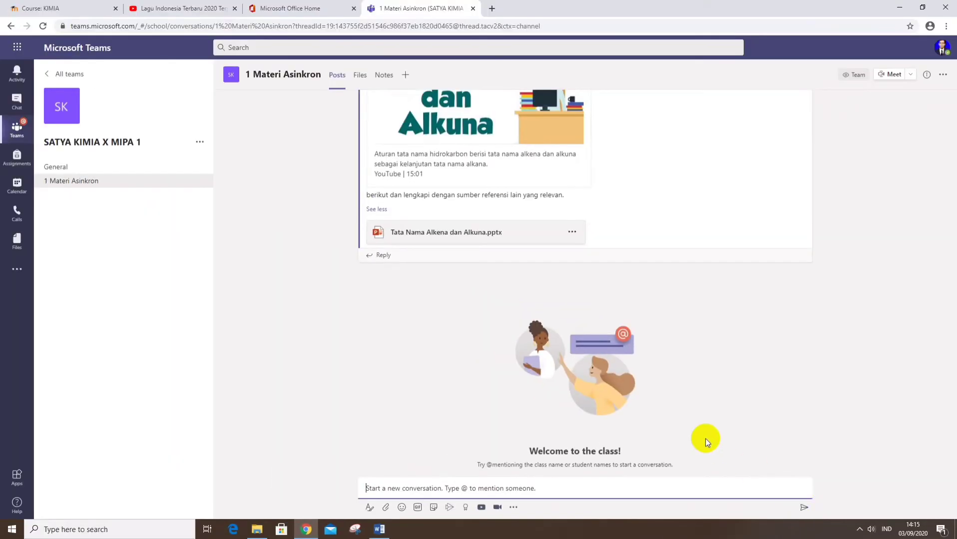
{"action": "scroll", "coordinate": [683, 390], "scroll_direction": "up", "scroll_amount": 6}
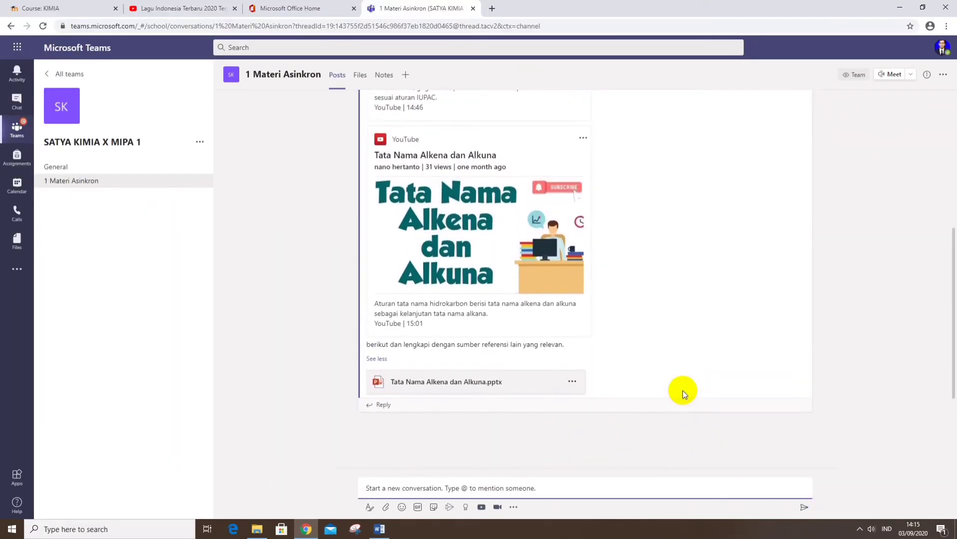
{"action": "scroll", "coordinate": [682, 390], "scroll_direction": "up", "scroll_amount": 2}
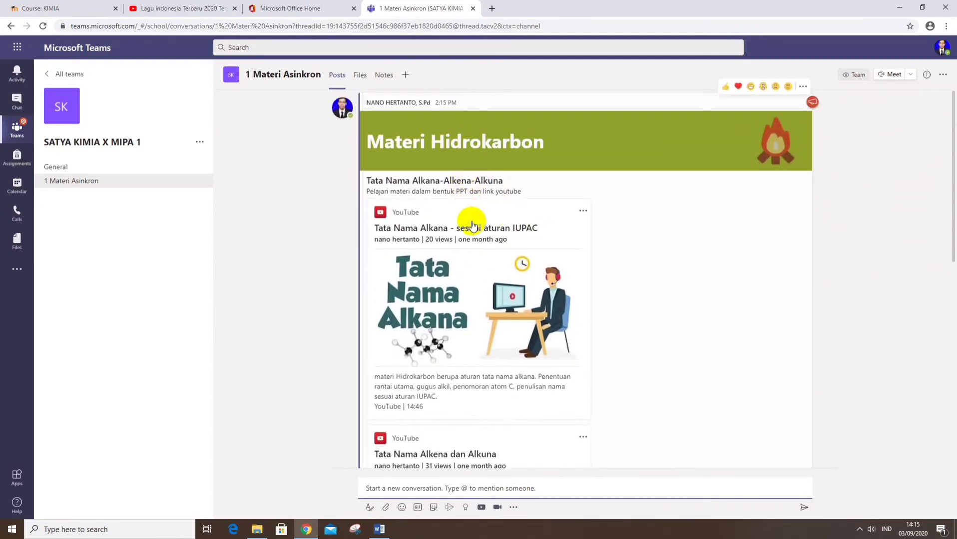
{"action": "scroll", "coordinate": [471, 224], "scroll_direction": "down", "scroll_amount": 4}
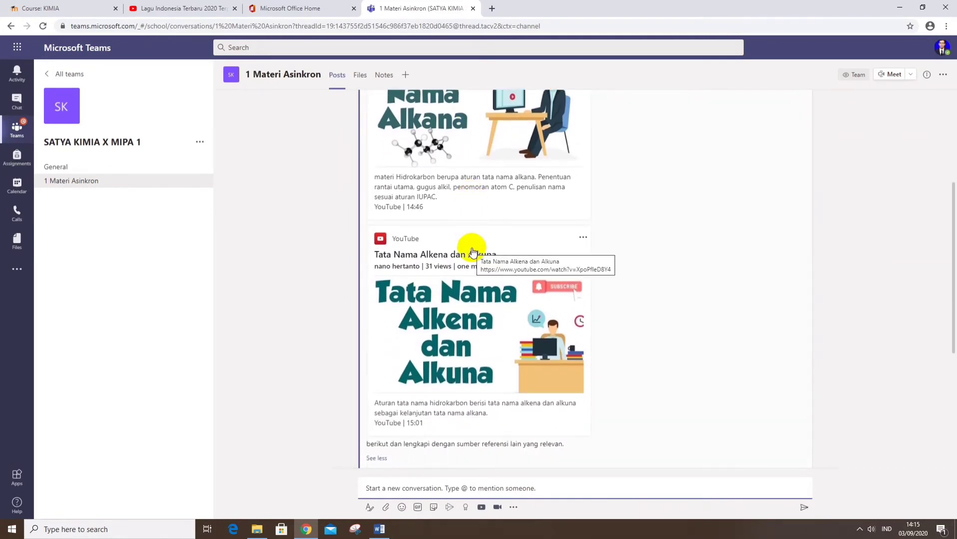
{"action": "scroll", "coordinate": [472, 248], "scroll_direction": "down", "scroll_amount": 2}
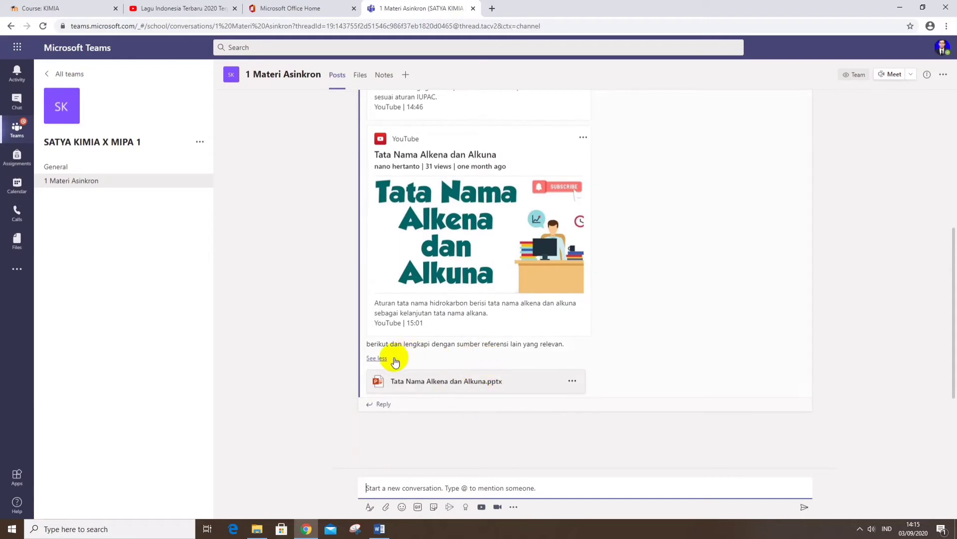
{"action": "scroll", "coordinate": [475, 393], "scroll_direction": "up", "scroll_amount": 6}
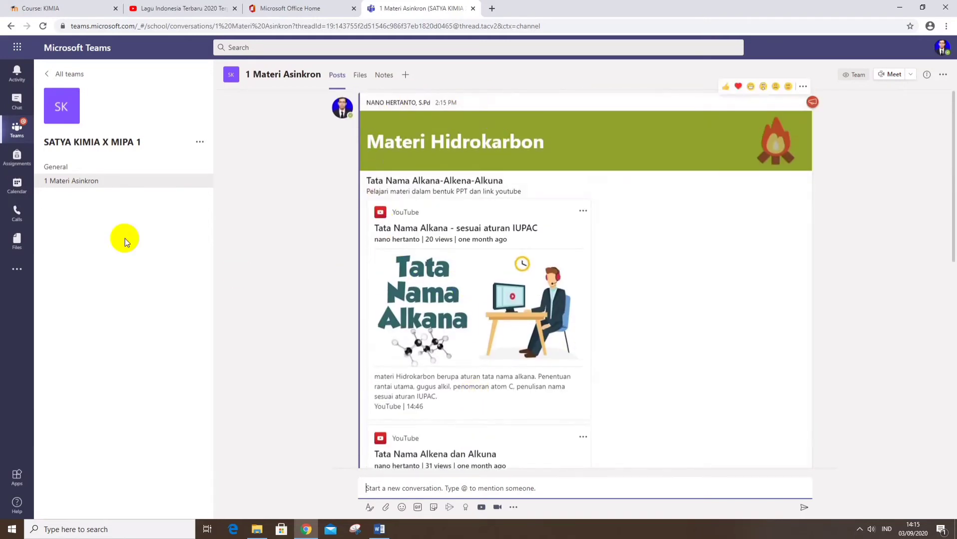
Step: Add a channel named "2 Materi Sinkron" with Standard privacy to the SATYA KIMIA X MIPA 1 team
{"action": "left_click", "coordinate": [201, 144]}
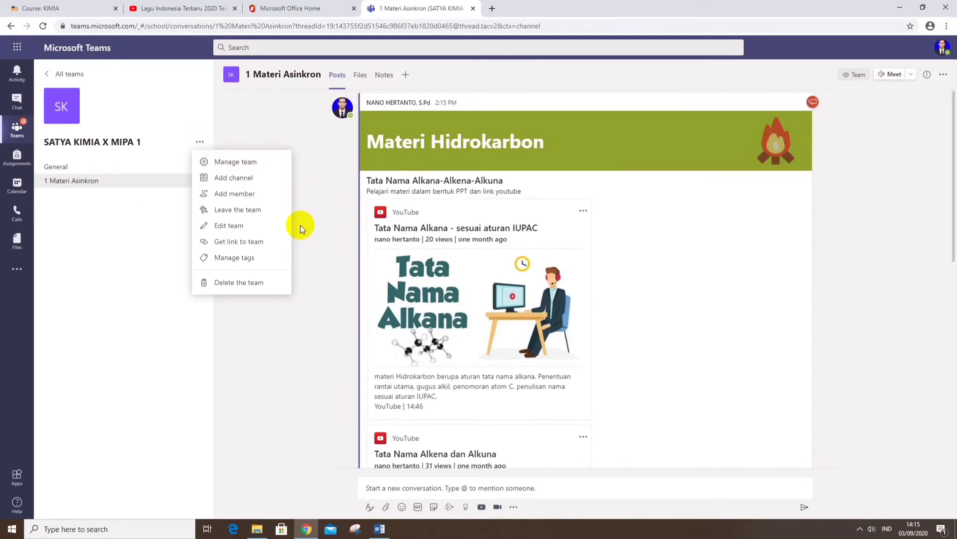
{"action": "left_click", "coordinate": [239, 183]}
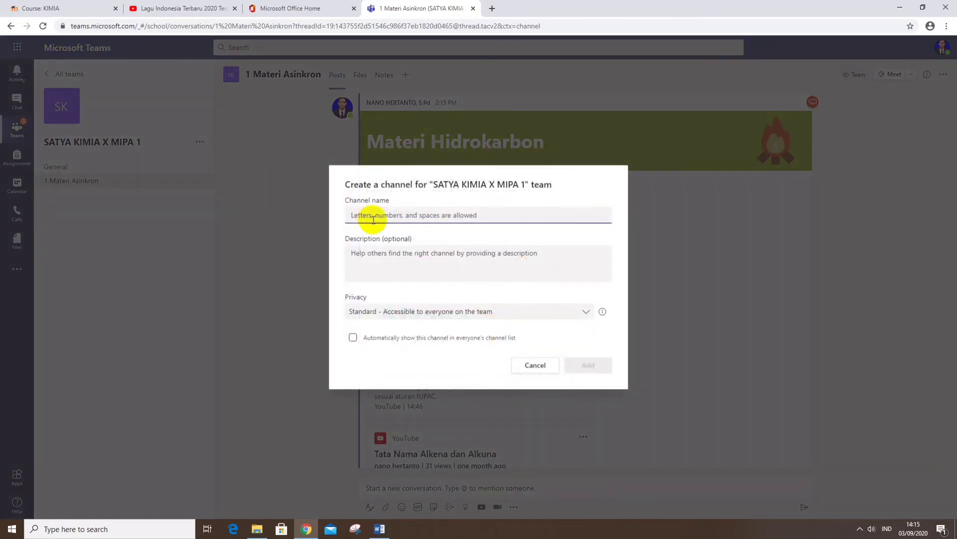
{"action": "type", "text": "2 Materi Sinkron"}
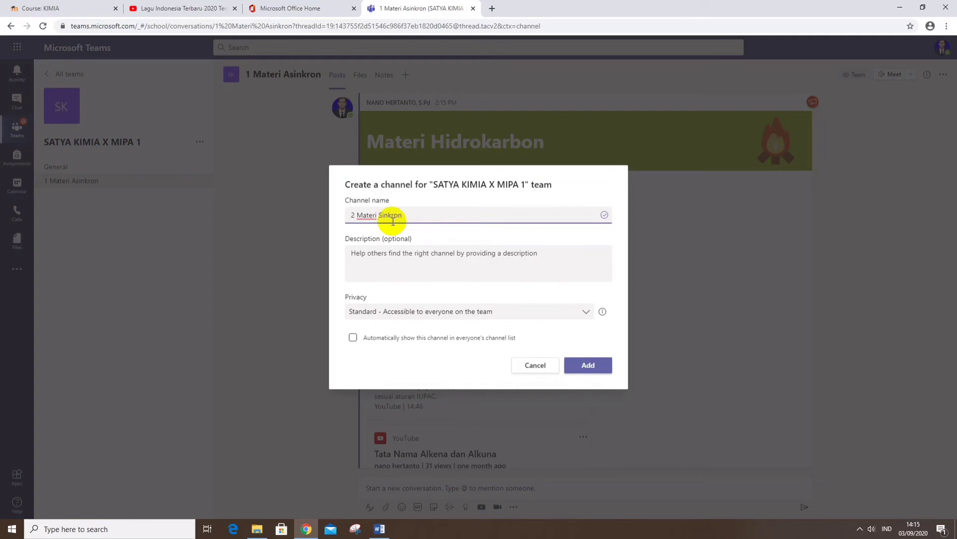
{"action": "left_click", "coordinate": [589, 366]}
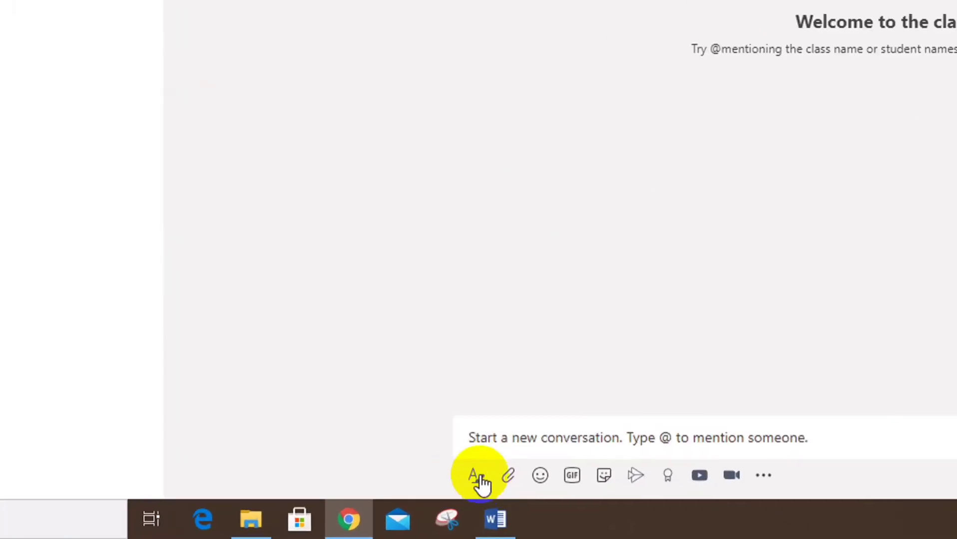
Step: Start a new post of type Announcement in the 2 Materi Sinkron channel with the headline "Webinar Materi Hidrokarbon"
{"action": "left_click", "coordinate": [477, 476]}
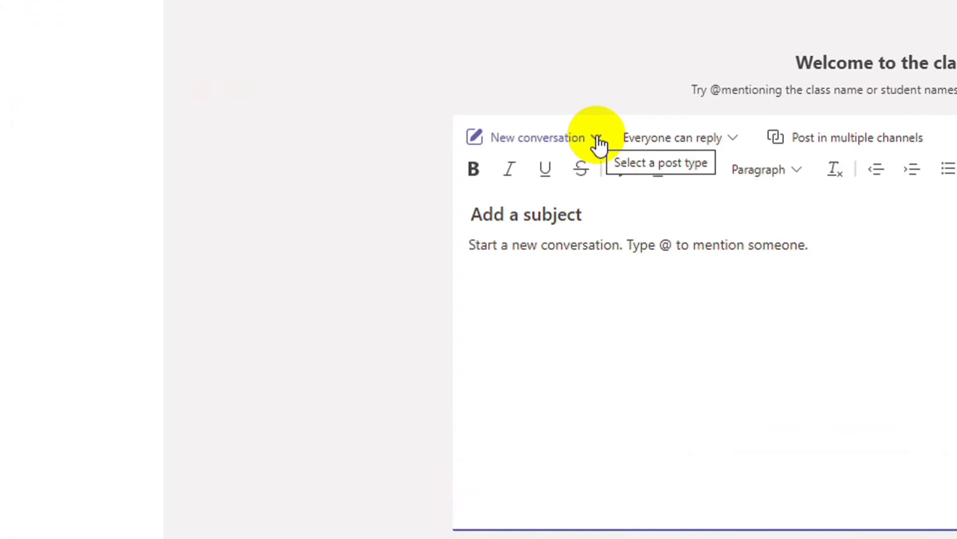
{"action": "left_click", "coordinate": [596, 140]}
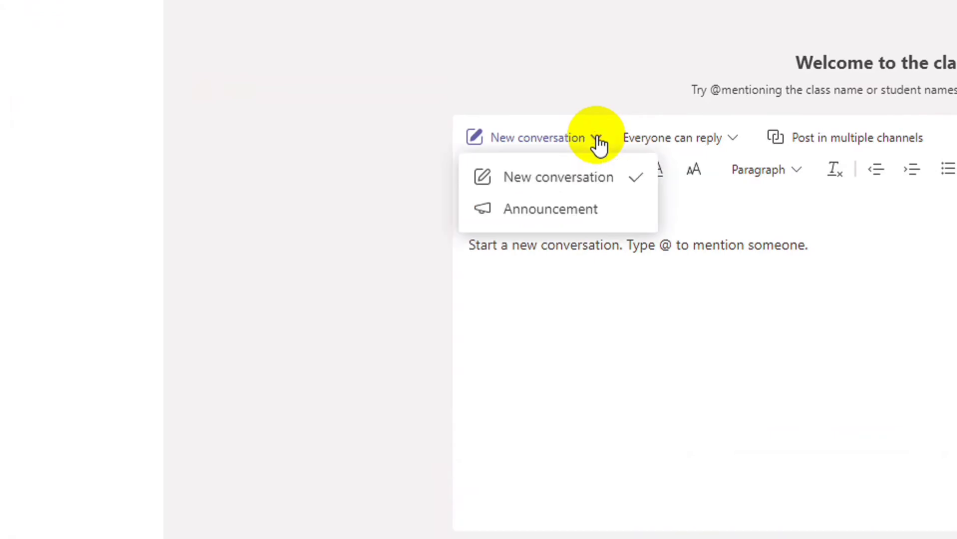
{"action": "left_click", "coordinate": [589, 209]}
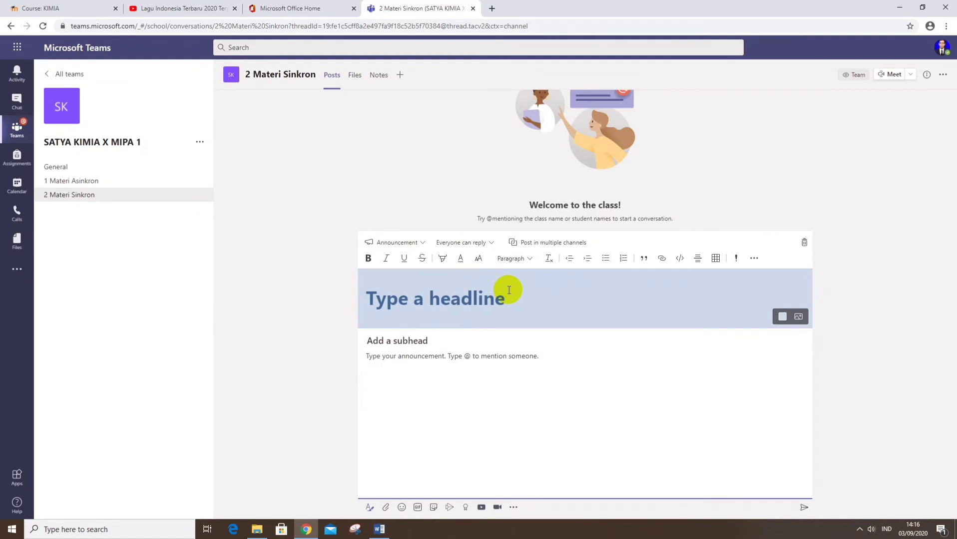
{"action": "type", "text": "Web"}
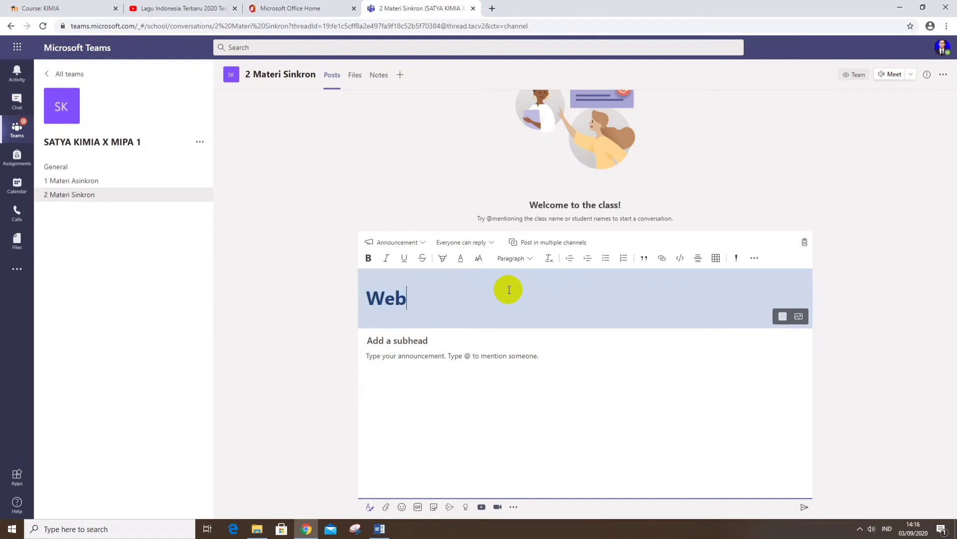
{"action": "type", "text": "inar Matei"}
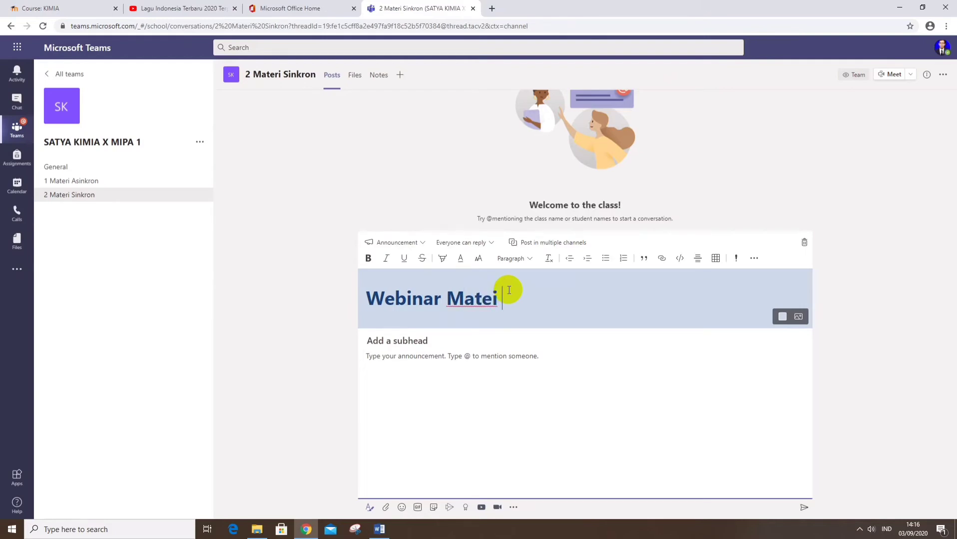
{"action": "type", "text": "ri Hidrokarbon"}
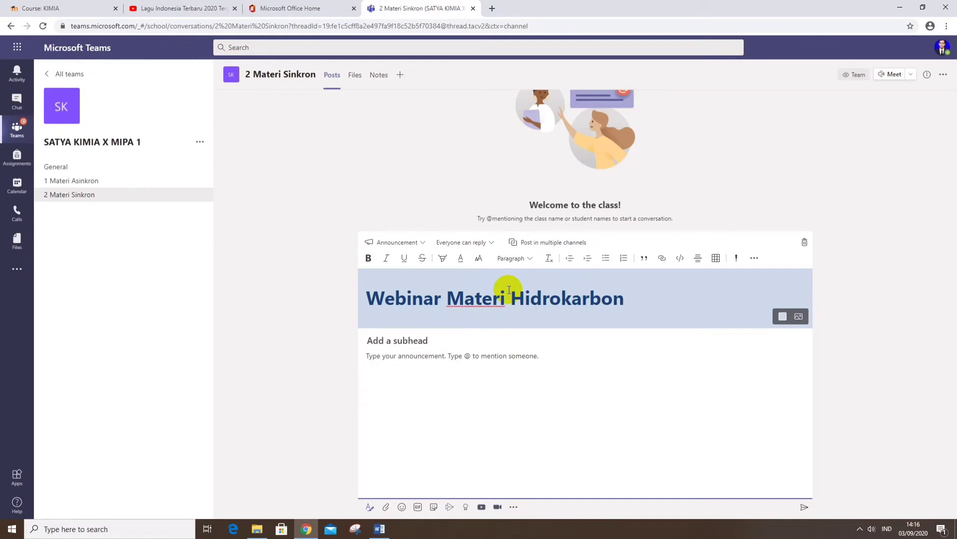
Step: Apply the teal megaphone illustration from the General category as the announcement's background image
{"action": "left_click", "coordinate": [799, 317]}
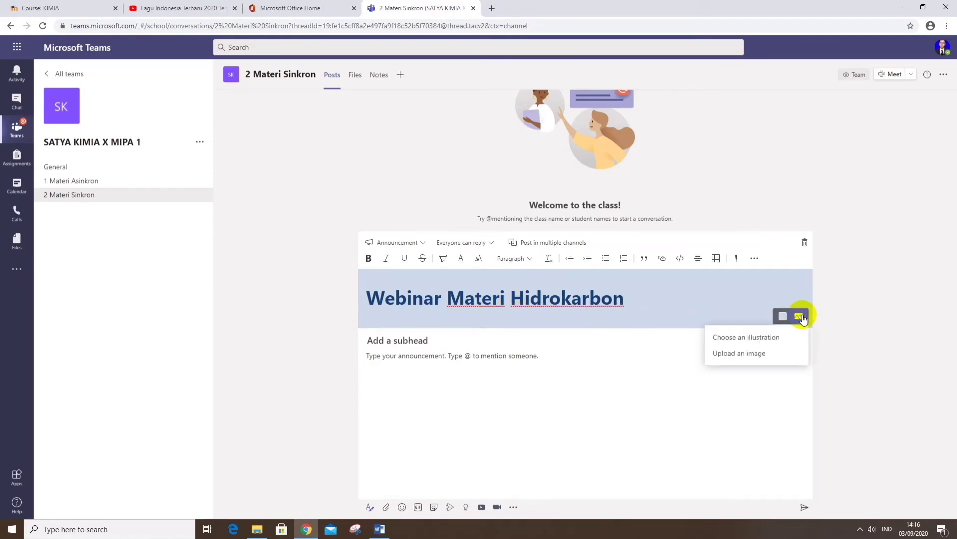
{"action": "left_click", "coordinate": [751, 338]}
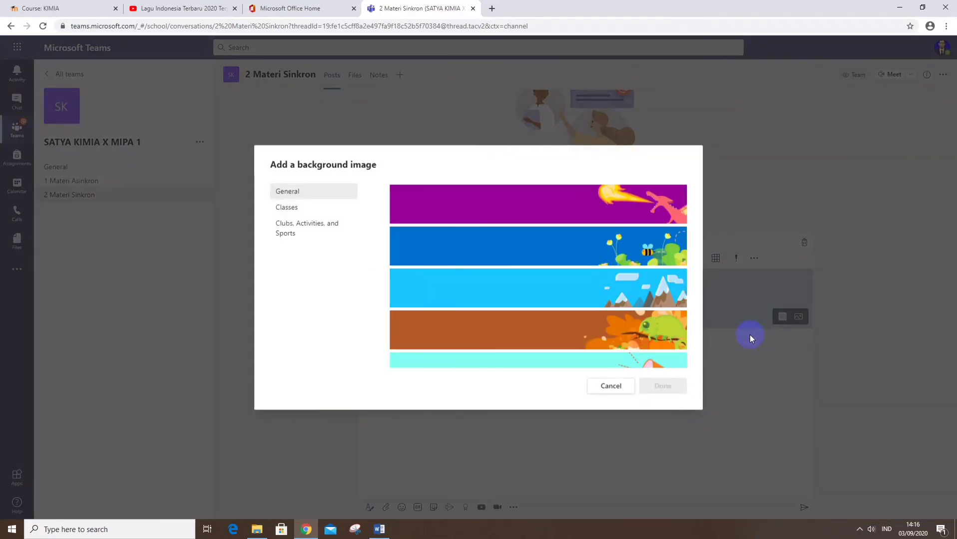
{"action": "scroll", "coordinate": [562, 284], "scroll_direction": "down", "scroll_amount": 2}
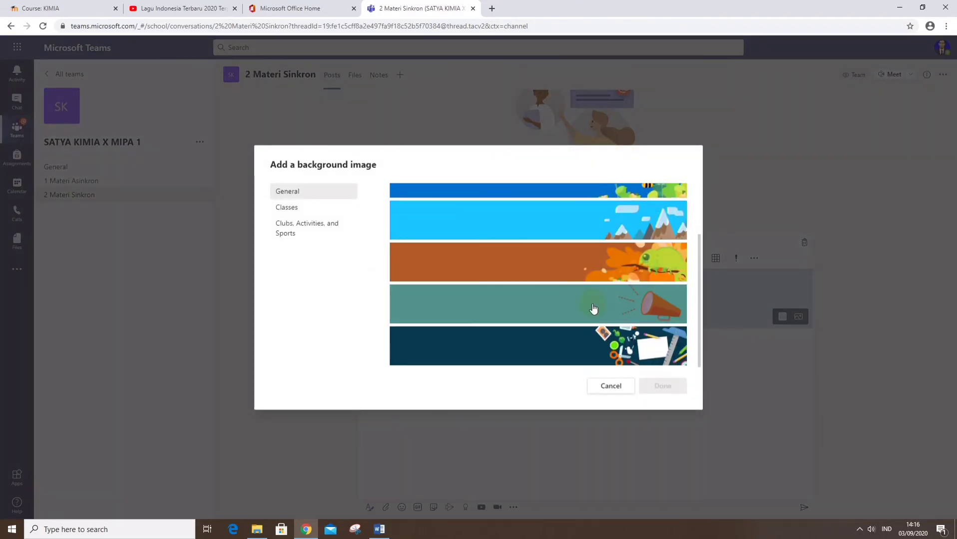
{"action": "left_click", "coordinate": [596, 307]}
{"action": "left_click", "coordinate": [663, 387]}
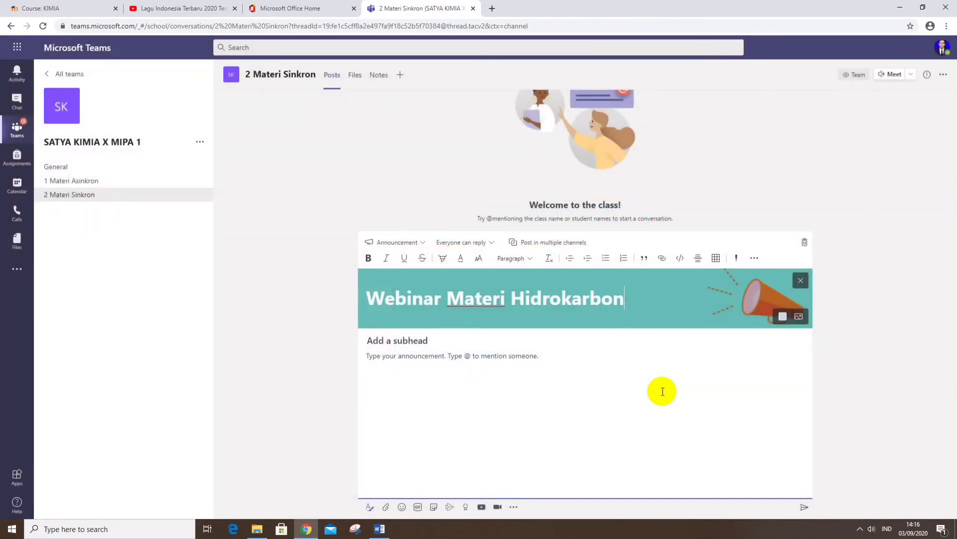
{"action": "left_click", "coordinate": [431, 343]}
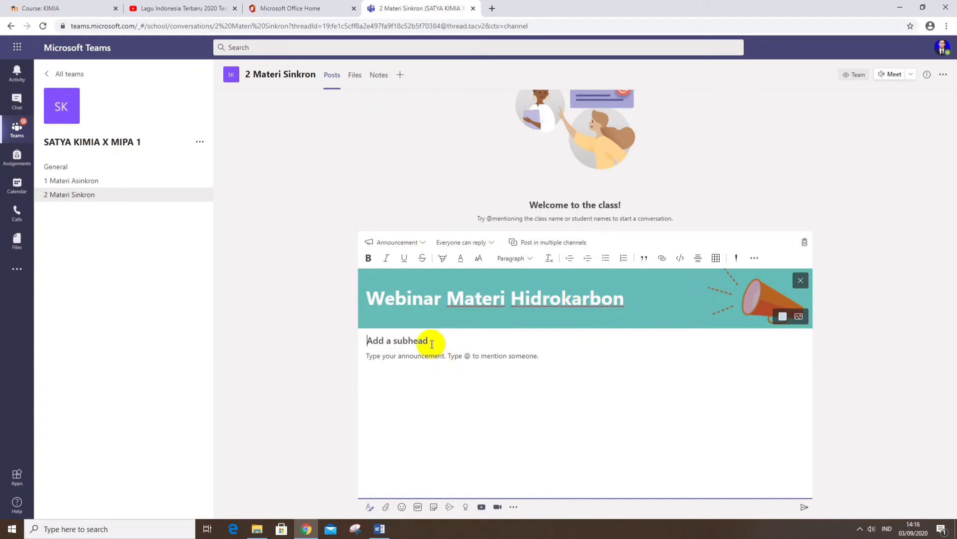
{"action": "type", "text": "Ikutilah Webinar ma"}
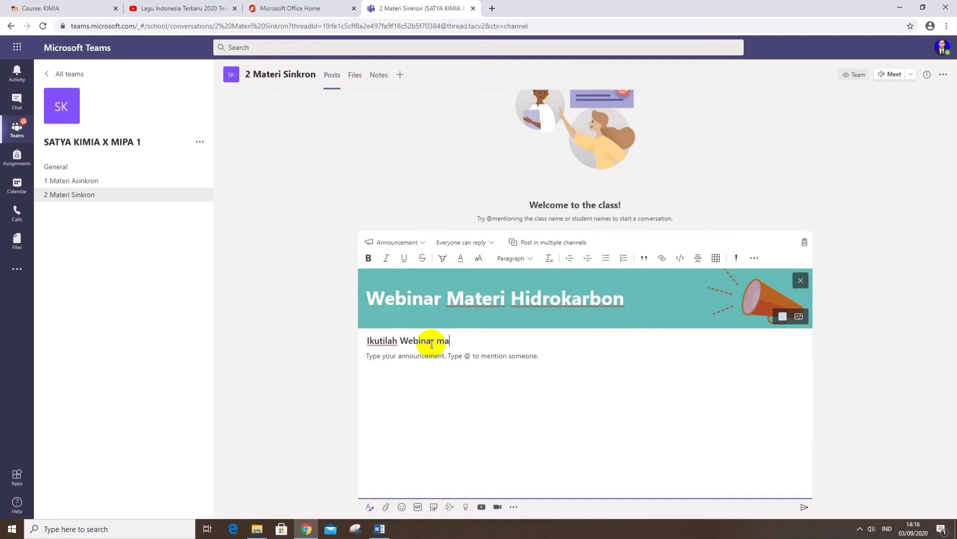
{"action": "key", "text": "BackSpace"}
{"action": "key", "text": "BackSpace"}
{"action": "key", "text": "BackSpace"}
{"action": "key", "text": "BackSpace"}
{"action": "key", "text": "BackSpace"}
{"action": "key", "text": "BackSpace"}
{"action": "key", "text": "BackSpace"}
{"action": "key", "text": "BackSpace"}
{"action": "key", "text": "BackSpace"}
{"action": "key", "text": "BackSpace"}
{"action": "key", "text": "BackSpace"}
{"action": "key", "text": "BackSpace"}
{"action": "key", "text": "BackSpace"}
{"action": "key", "text": "BackSpace"}
{"action": "key", "text": "BackSpace"}
{"action": "key", "text": "BackSpace"}
{"action": "key", "text": "BackSpace"}
{"action": "key", "text": "BackSpace"}
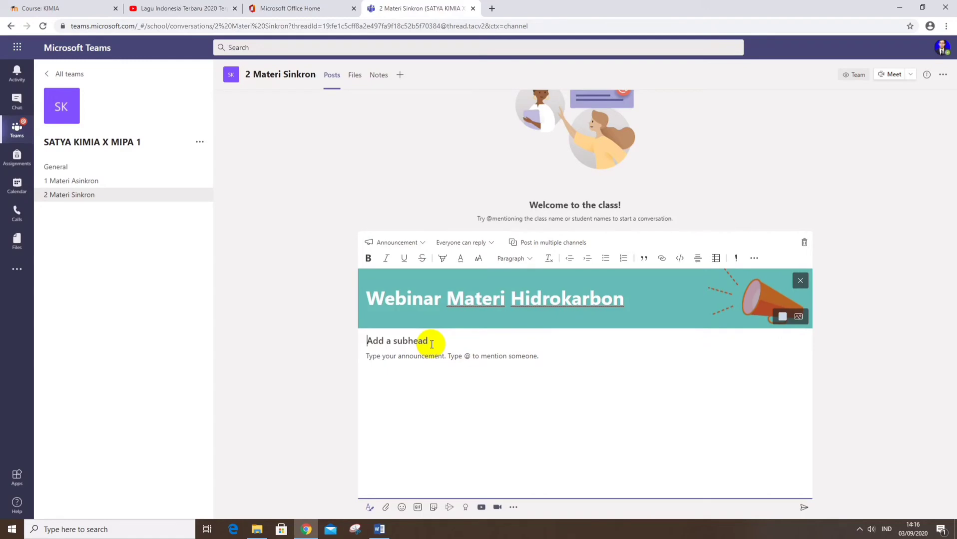
Step: Enter "Video Converence Materi Hidrokarbon" as the announcement's subhead
{"action": "type", "text": "Vid"}
{"action": "type", "text": "eo Converence Materi "}
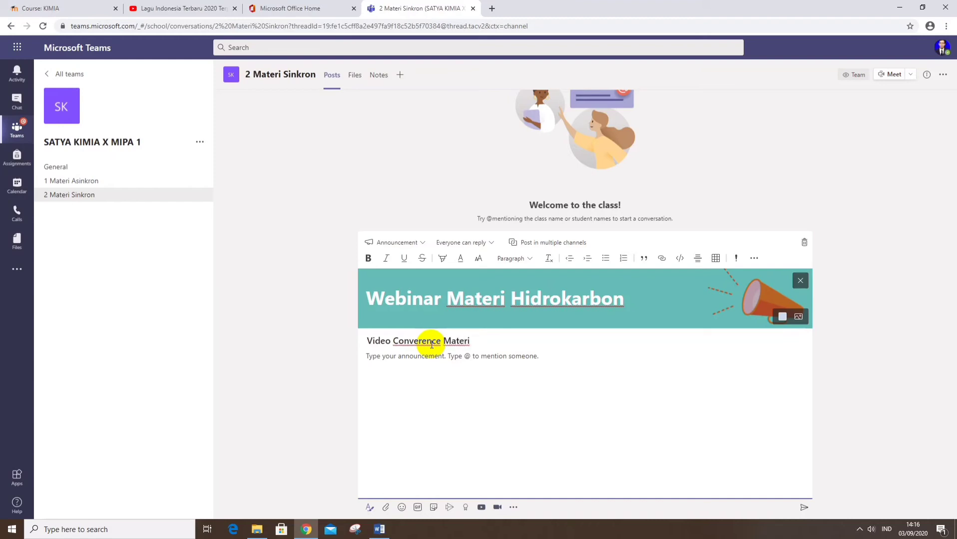
{"action": "type", "text": "Hidrokarbon"}
Step: Begin the announcement body with "manfaatkan kesempatan webinar ini untuk mendapatkan penjelasan secara langsung dari guru terhadap materi hidrokarbon"
{"action": "left_click", "coordinate": [418, 361]}
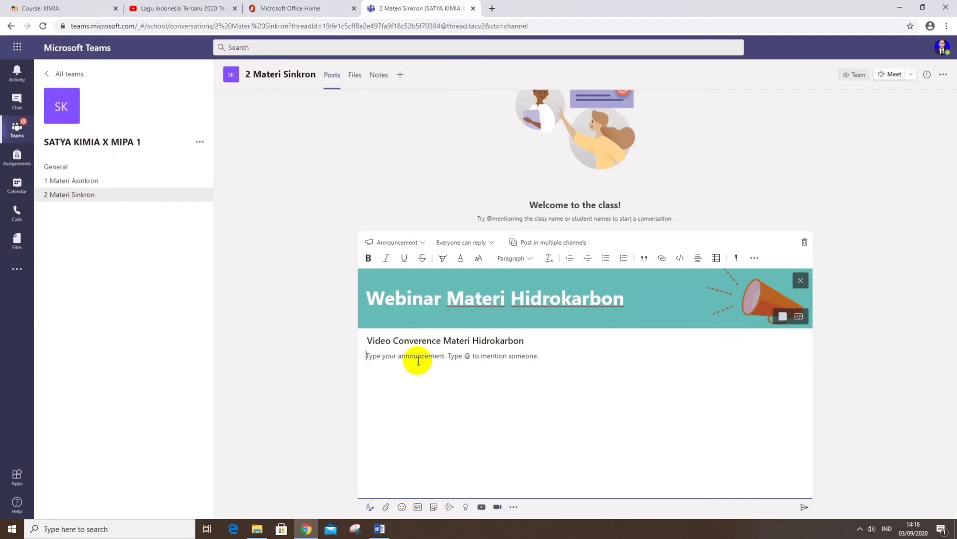
{"action": "type", "text": "manfaat"}
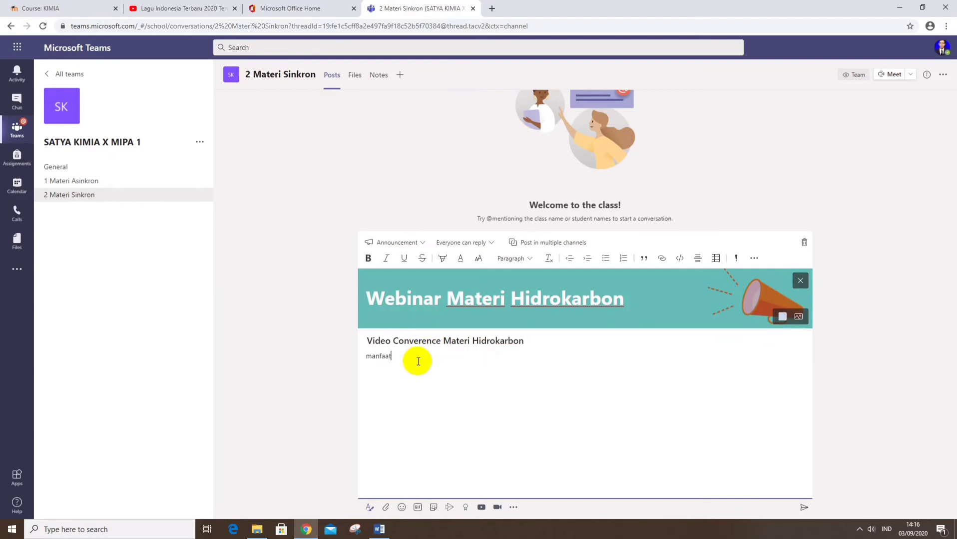
{"action": "type", "text": "kan kesempa"}
{"action": "key", "text": "BackSpace"}
{"action": "key", "text": "BackSpace"}
{"action": "key", "text": "BackSpace"}
{"action": "type", "text": "sempatan webina"}
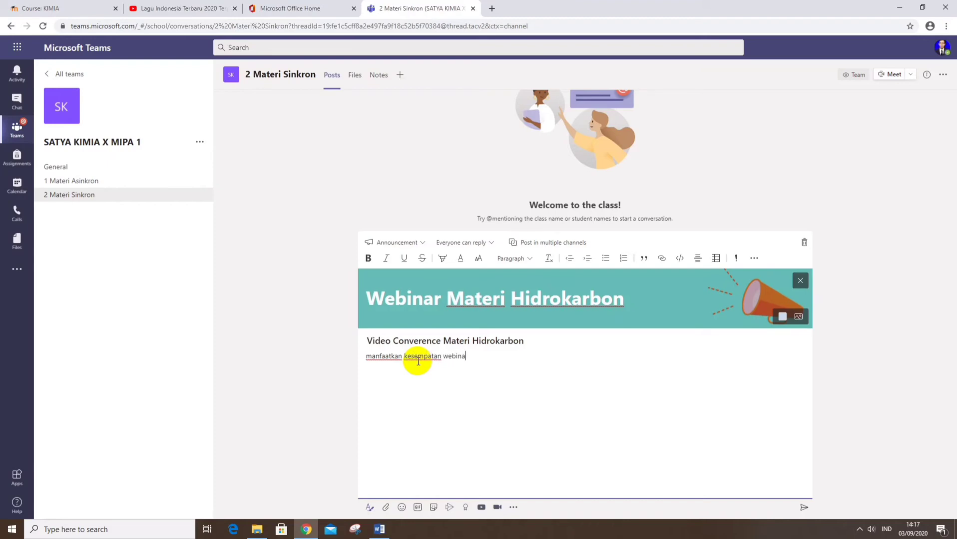
{"action": "type", "text": "r ini untuk me"}
{"action": "key", "text": "BackSpace"}
{"action": "type", "text": "mendaaatkan penjelasan"}
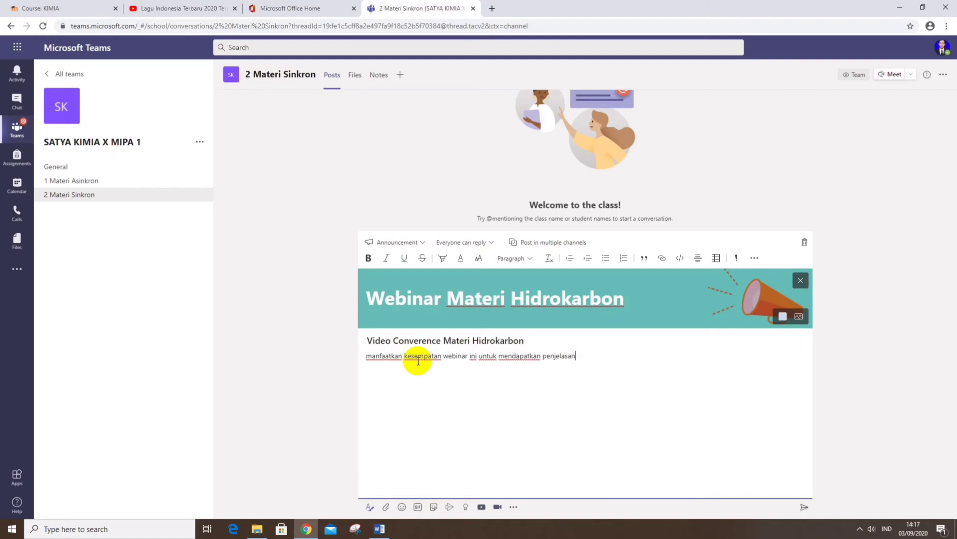
{"action": "type", "text": " secara langsung dari "}
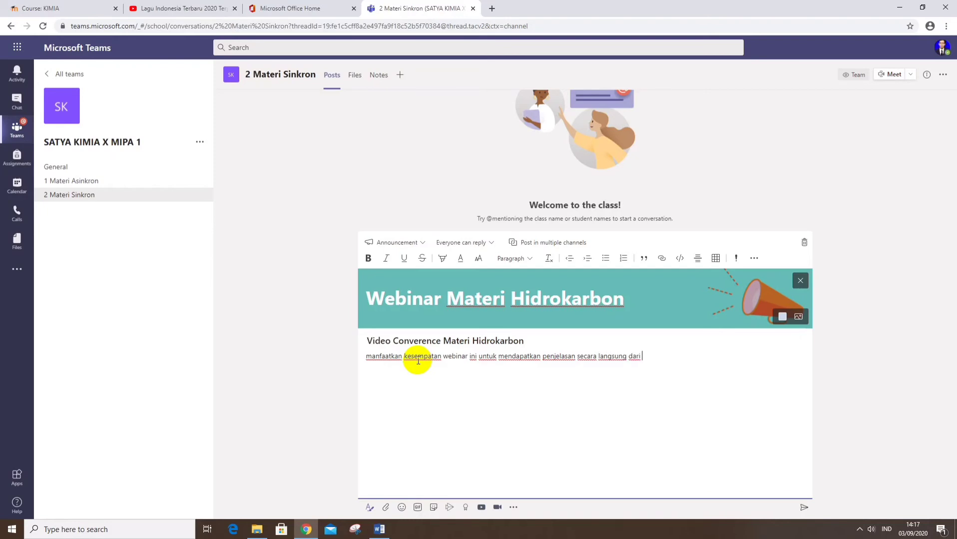
{"action": "type", "text": "guru terhadap mate"}
{"action": "type", "text": "ri hidrokarb"}
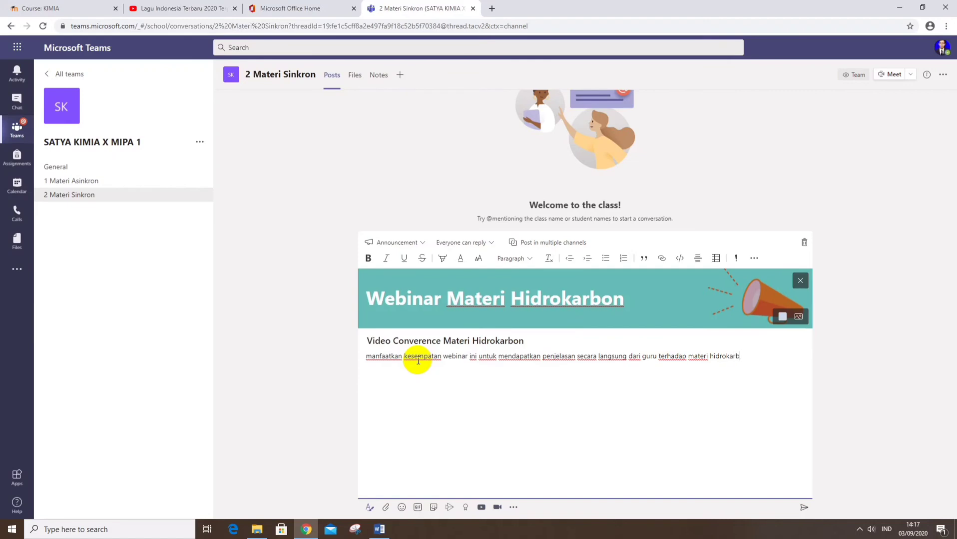
Step: Add a second body sentence: "Kalian juga bisa menanyakan hal-hal yang terkait pembelajaran hidrokarbon untuk mendapatkan jawaban"
{"action": "type", "text": "on. Kalian juga bisa"}
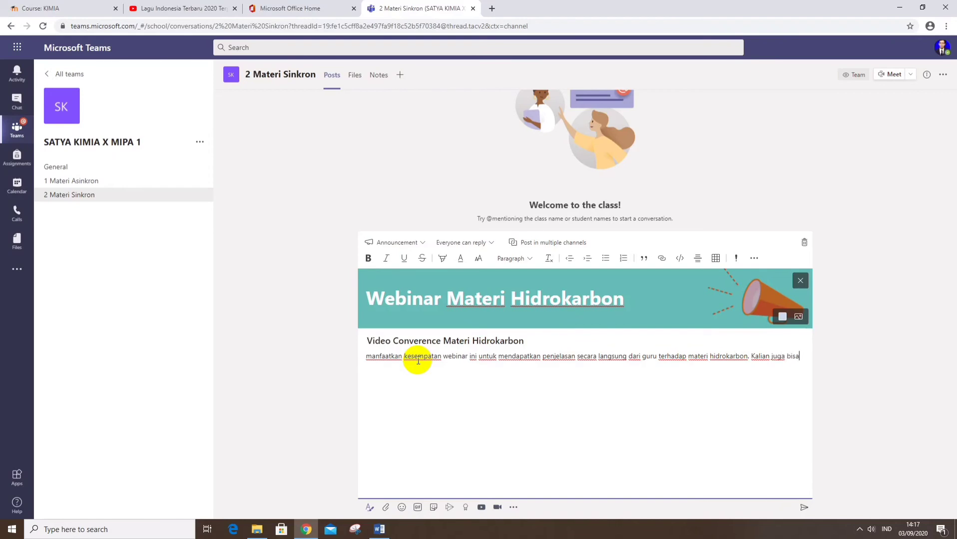
{"action": "type", "text": " menanyakan hal-hal yang te"}
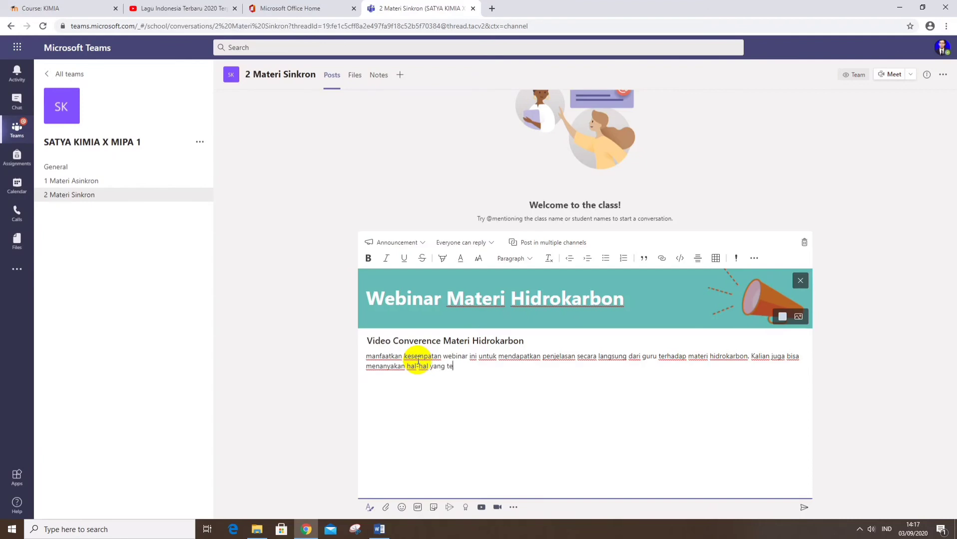
{"action": "type", "text": "rkait pembelajaran hidr"}
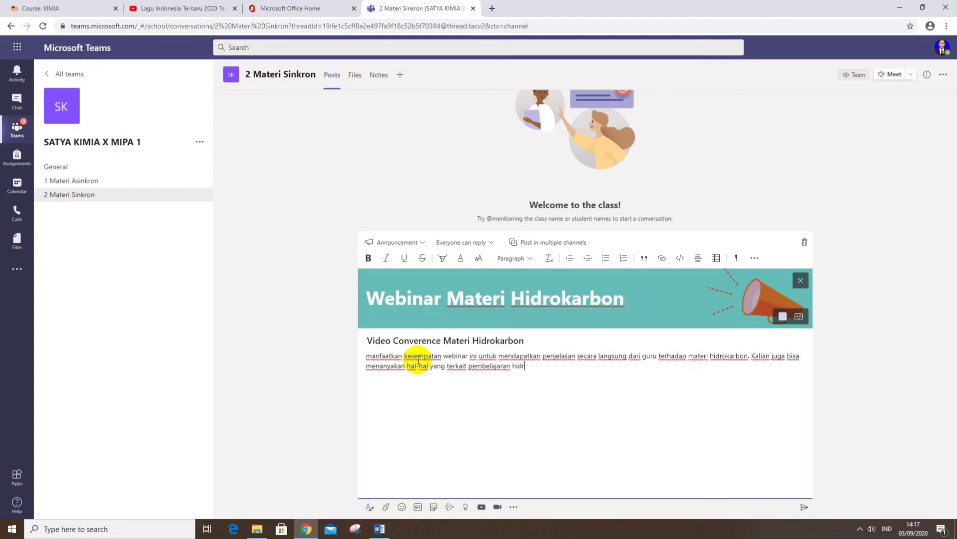
{"action": "type", "text": "okarbon untuk mendapatkan j"}
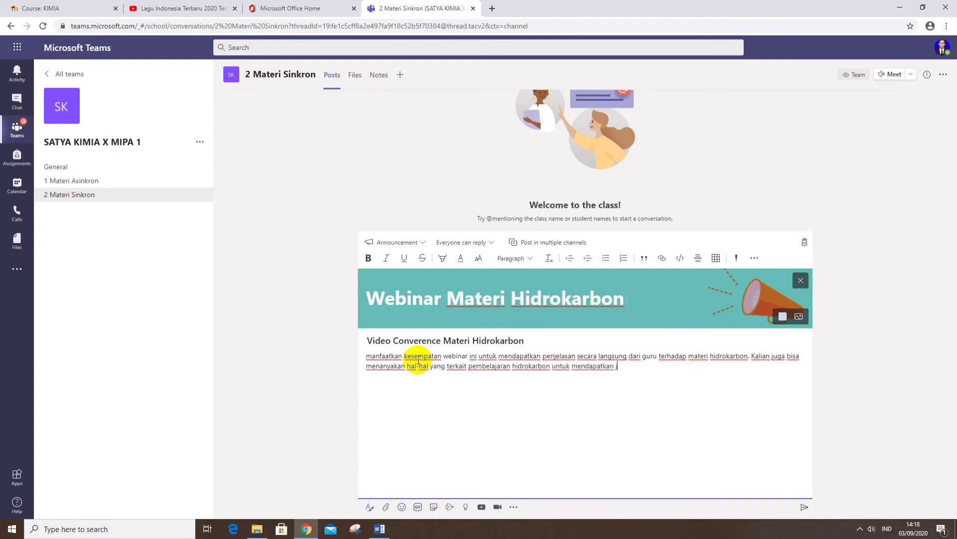
{"action": "type", "text": "awaban"}
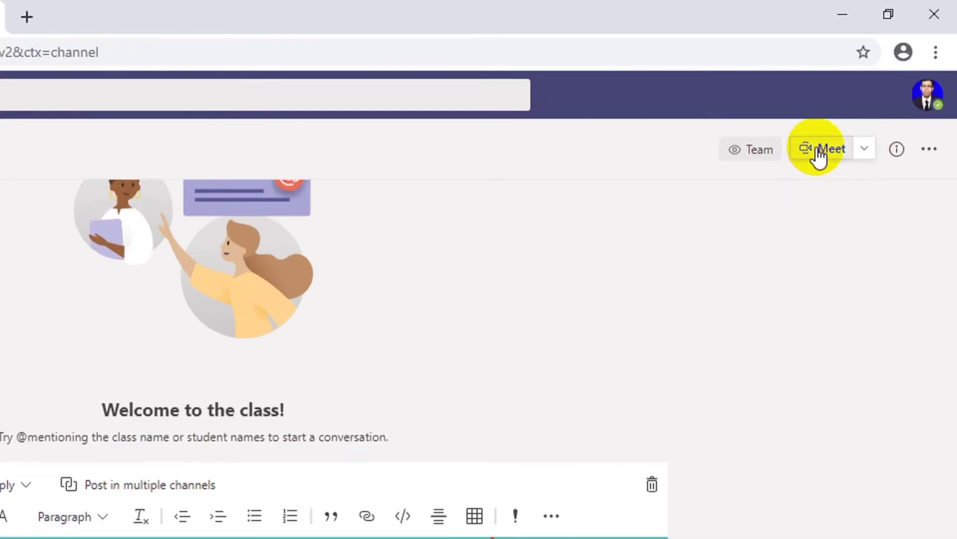
Step: Start scheduling a meeting for the 2 Materi Sinkron channel and set its date to Sep 4, 2020
{"action": "left_click", "coordinate": [866, 152]}
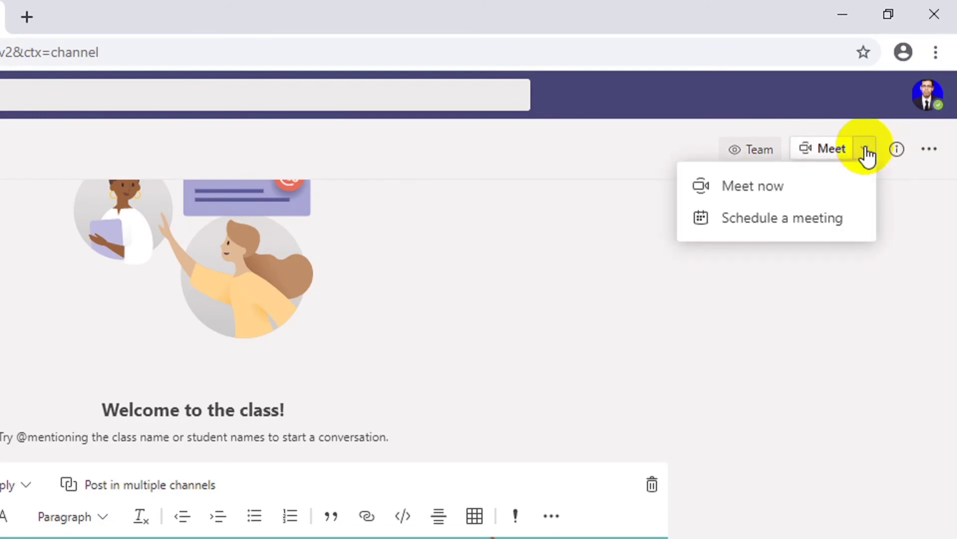
{"action": "left_click", "coordinate": [786, 229]}
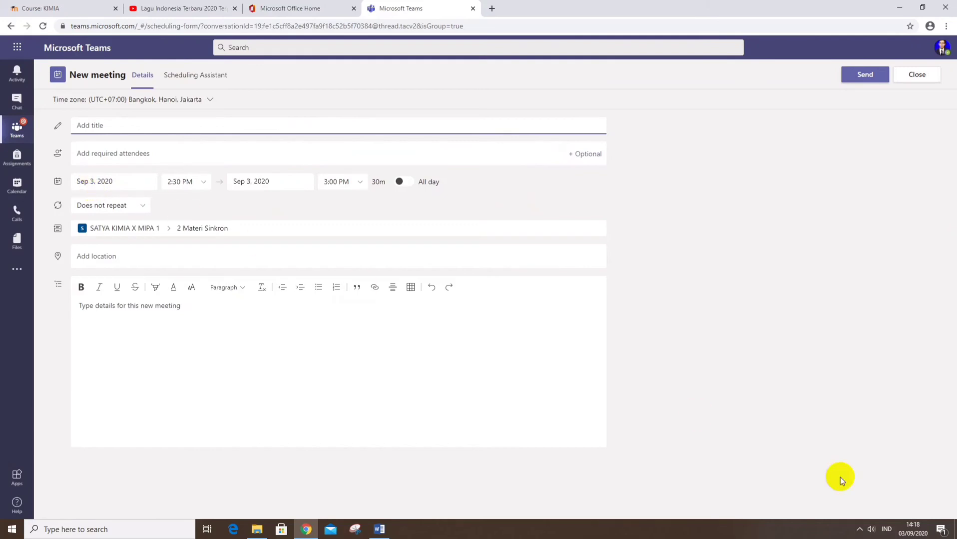
{"action": "mouse_move", "coordinate": [917, 531]}
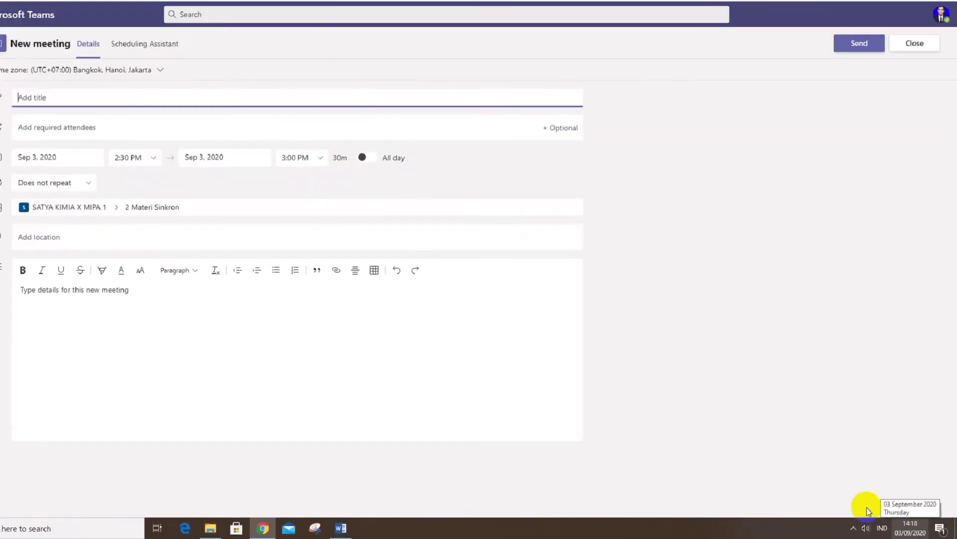
{"action": "left_click", "coordinate": [64, 157]}
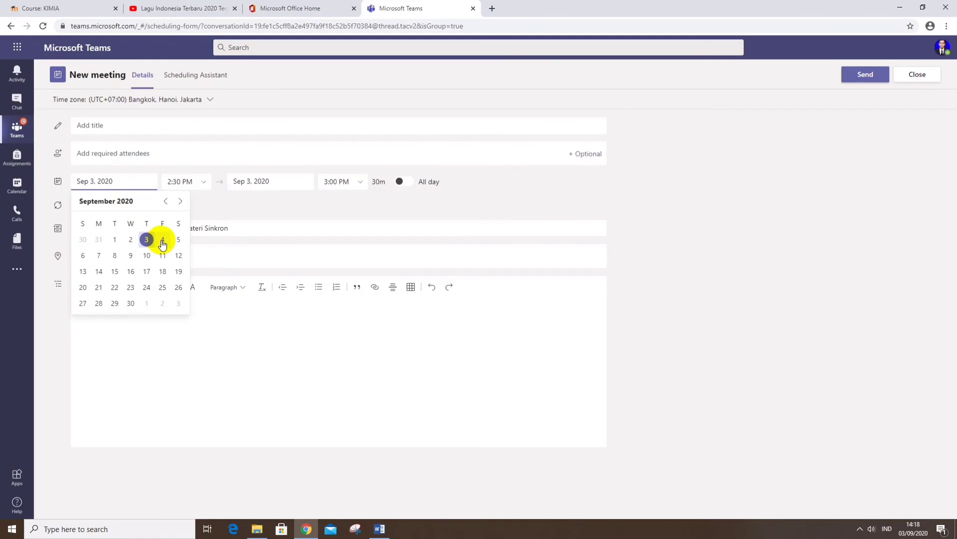
{"action": "left_click", "coordinate": [162, 242]}
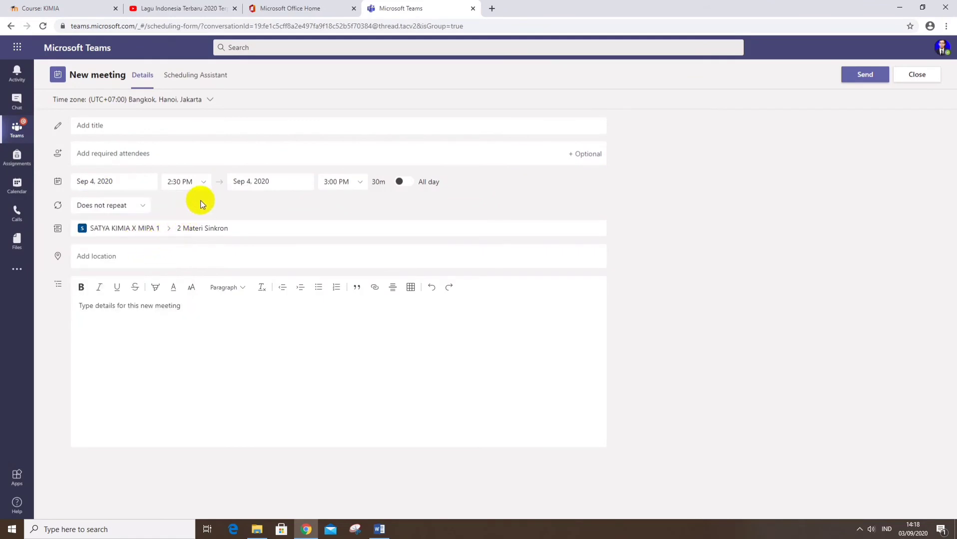
Step: Set the new meeting's start time to 8:00 AM
{"action": "left_click", "coordinate": [204, 183]}
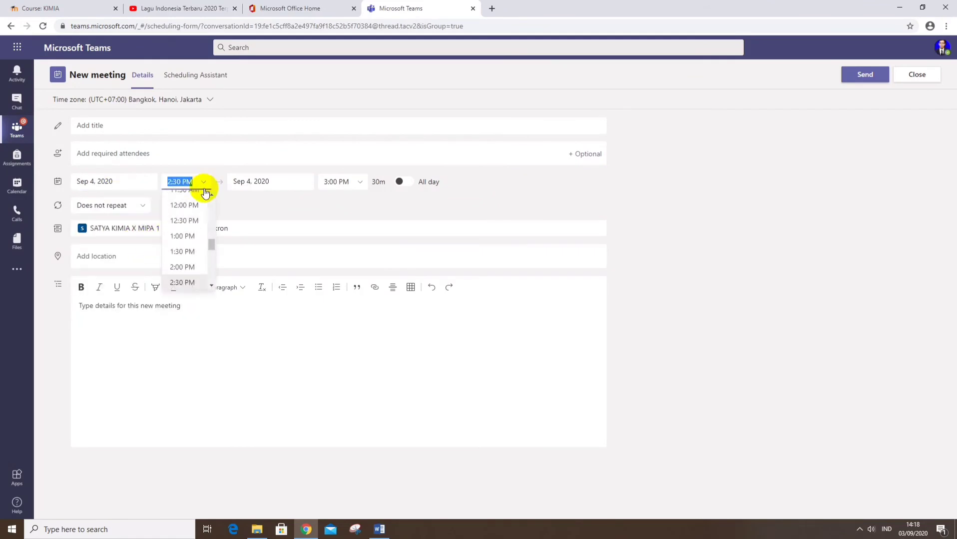
{"action": "left_click_drag", "start_coordinate": [211, 245], "coordinate": [209, 203]}
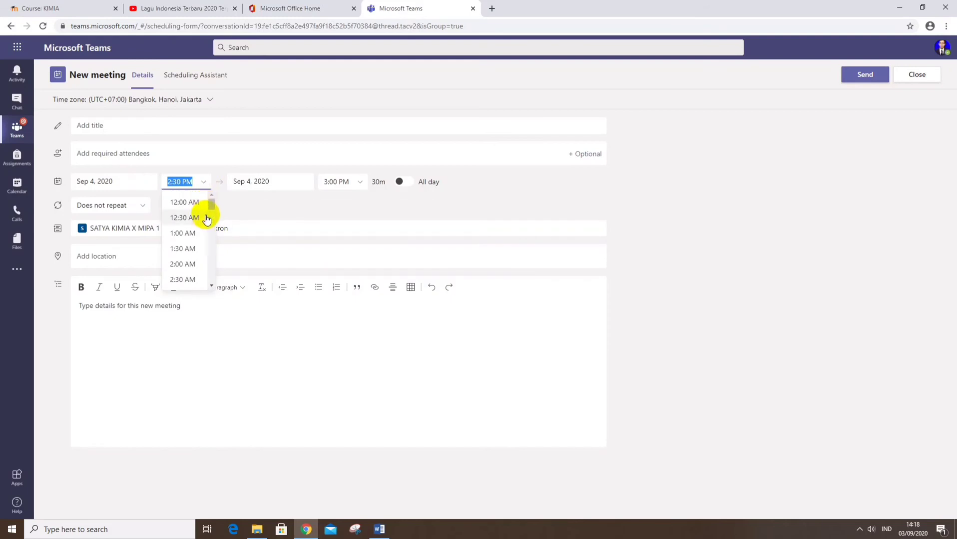
{"action": "left_click", "coordinate": [174, 183]}
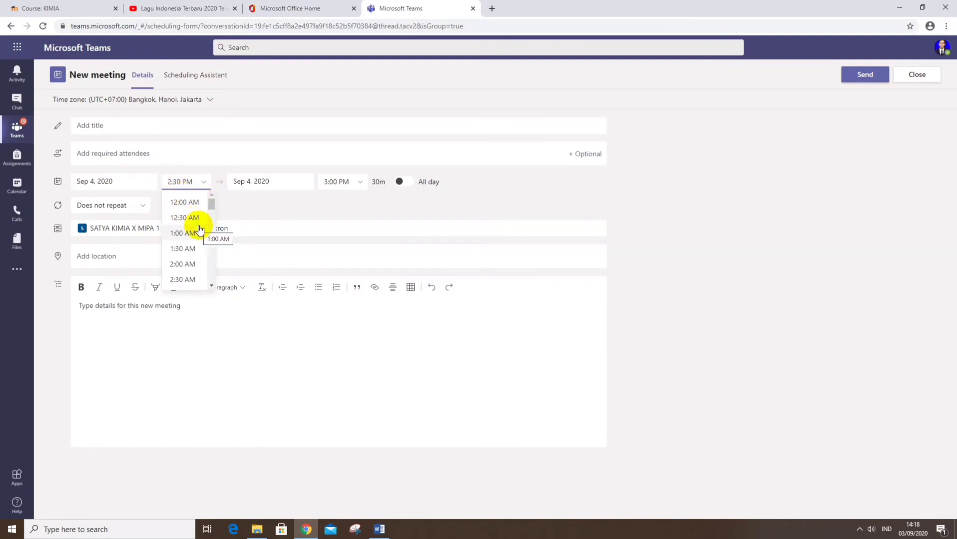
{"action": "scroll", "coordinate": [199, 230], "scroll_direction": "down", "scroll_amount": 1}
{"action": "scroll", "coordinate": [200, 230], "scroll_direction": "down", "scroll_amount": 5}
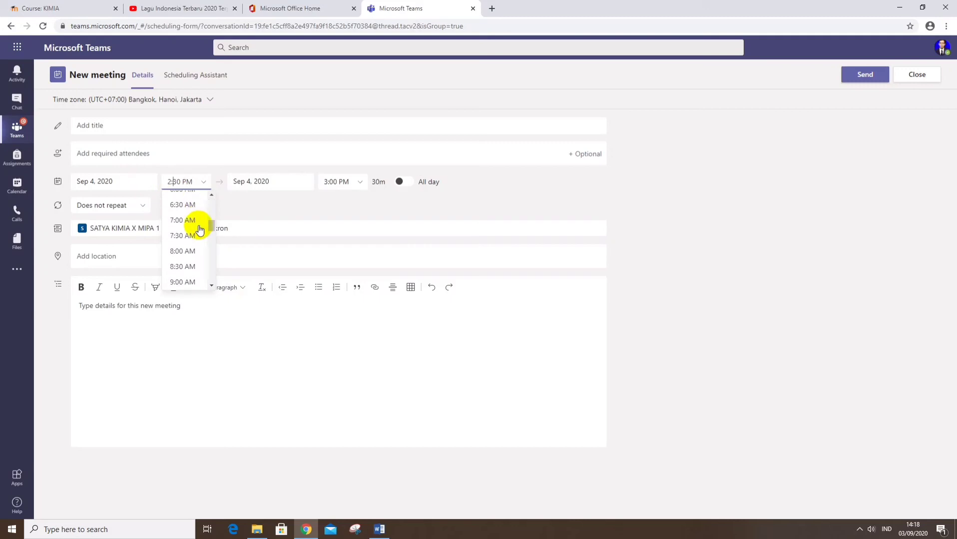
{"action": "left_click", "coordinate": [188, 251]}
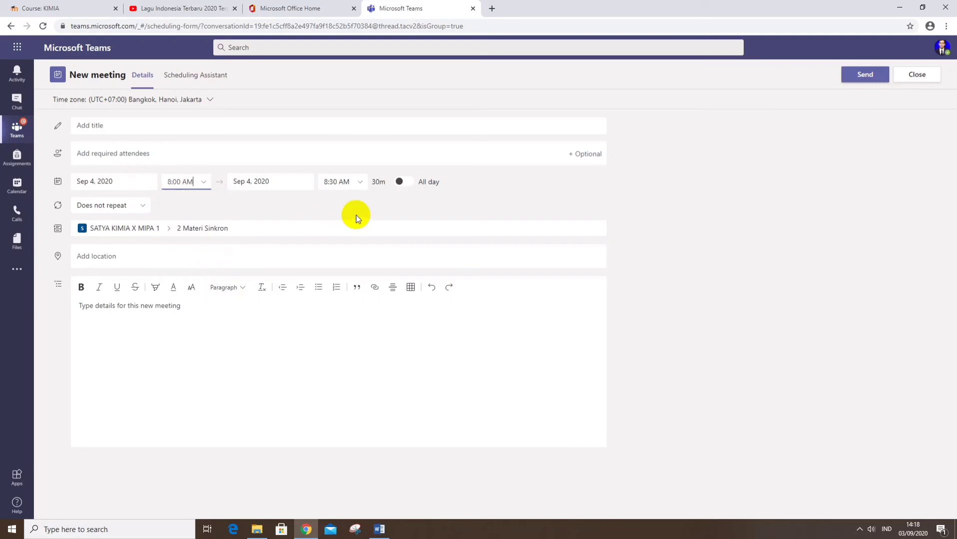
Step: Set the new meeting's end time to 10:00 AM and check its start and end dates and times
{"action": "left_click", "coordinate": [362, 183]}
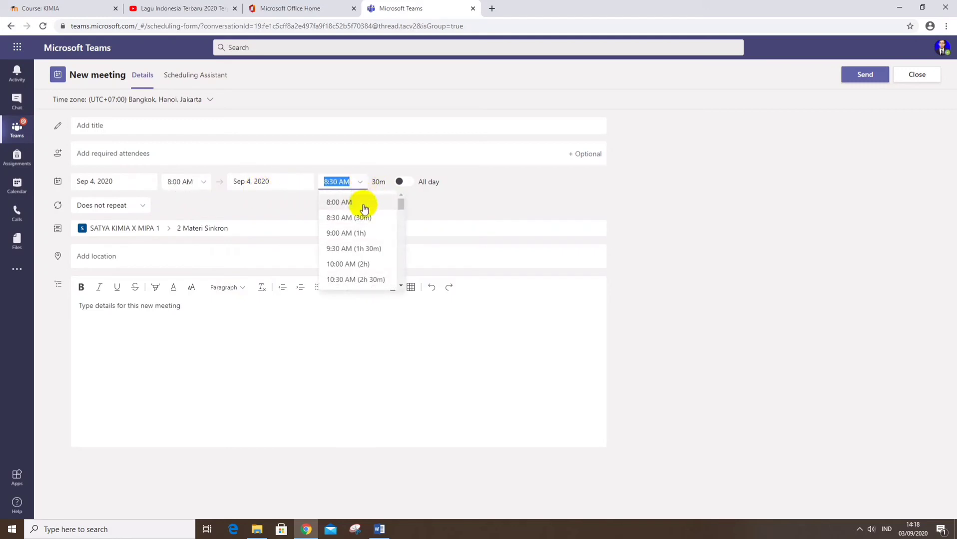
{"action": "left_click", "coordinate": [362, 263]}
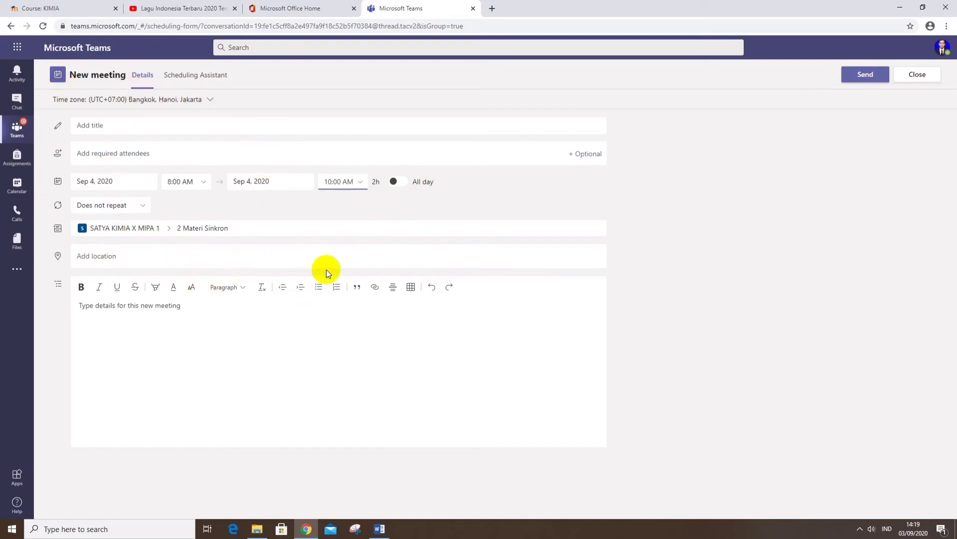
{"action": "left_click_drag", "start_coordinate": [78, 182], "coordinate": [134, 182]}
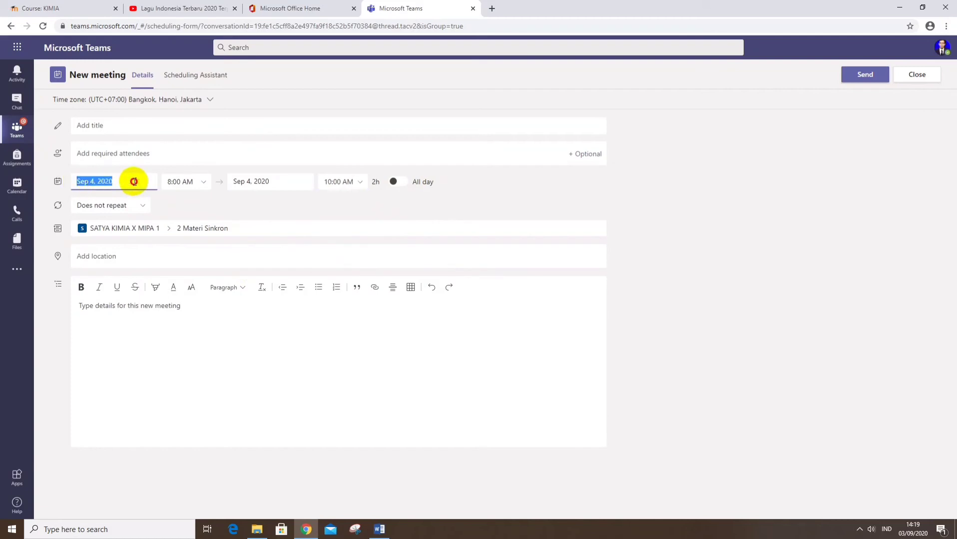
{"action": "left_click", "coordinate": [194, 181]}
{"action": "left_click", "coordinate": [238, 181]}
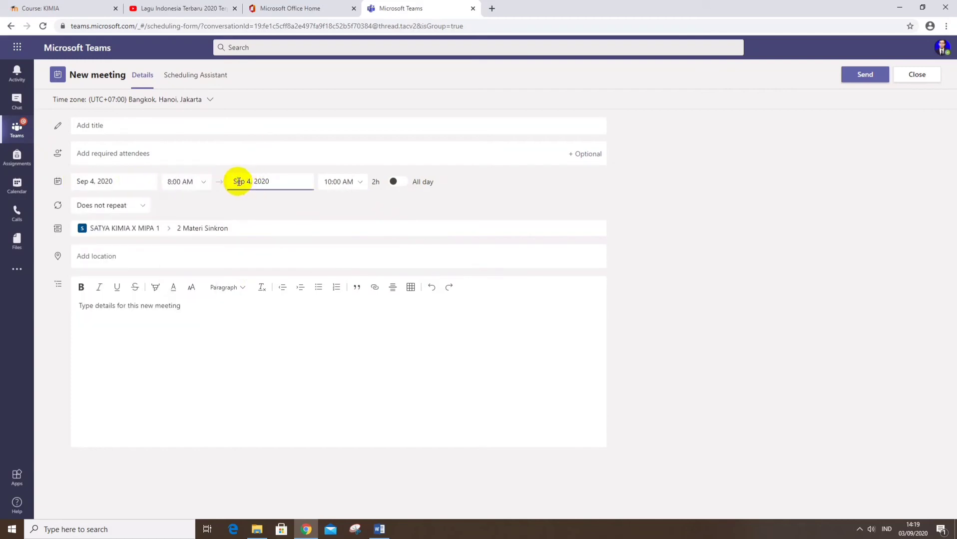
{"action": "left_click", "coordinate": [342, 182]}
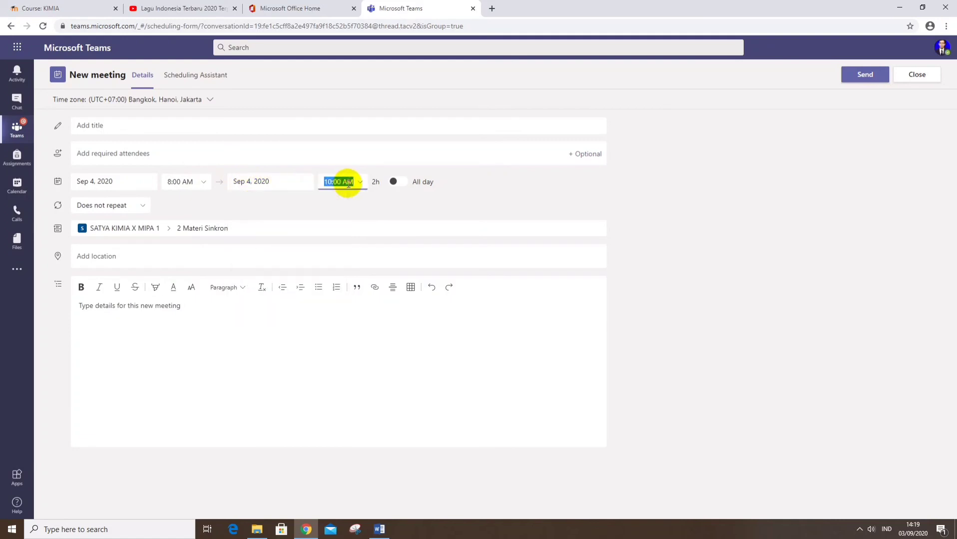
{"action": "left_click", "coordinate": [465, 192]}
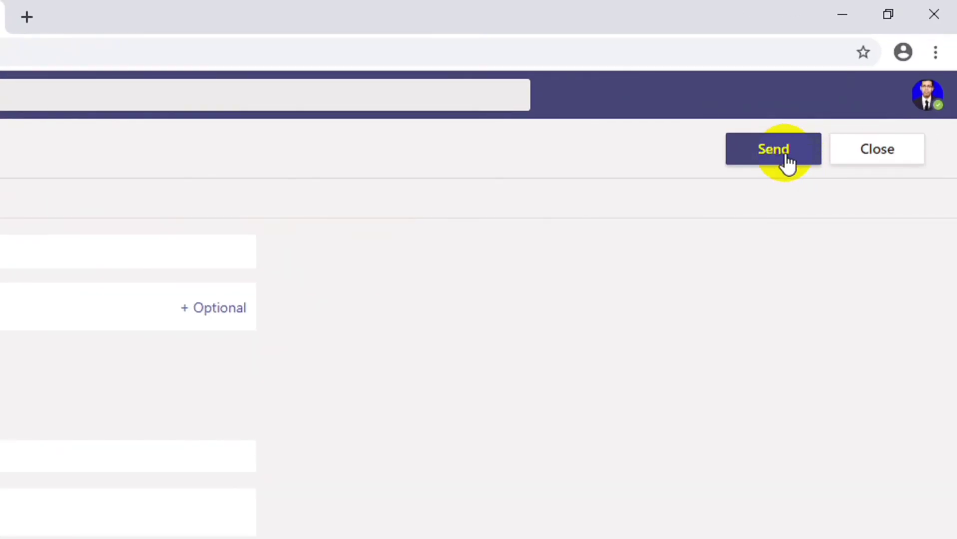
Step: Send the scheduled meeting to the channel and publish the drafted "Webinar Materi Hidrokarbon" announcement
{"action": "left_click", "coordinate": [785, 157]}
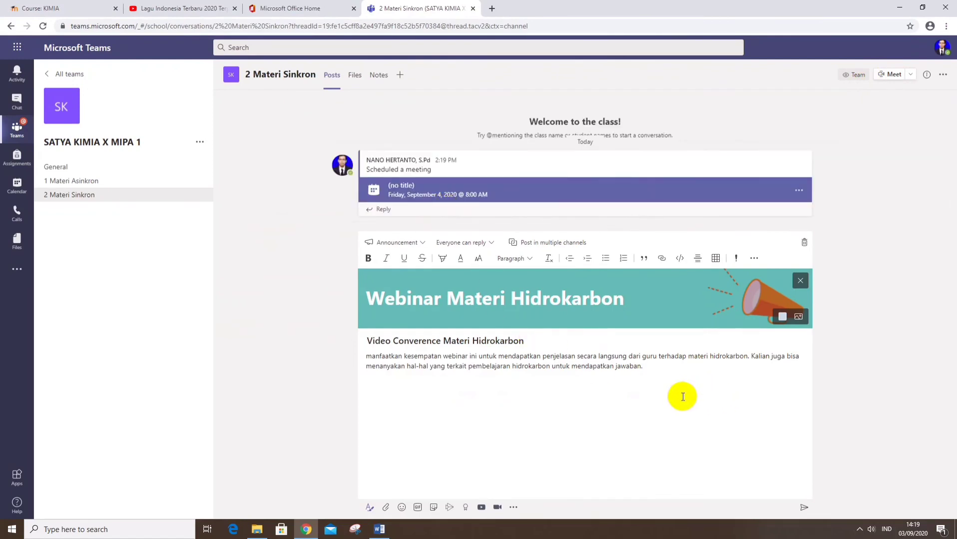
{"action": "left_click", "coordinate": [803, 508]}
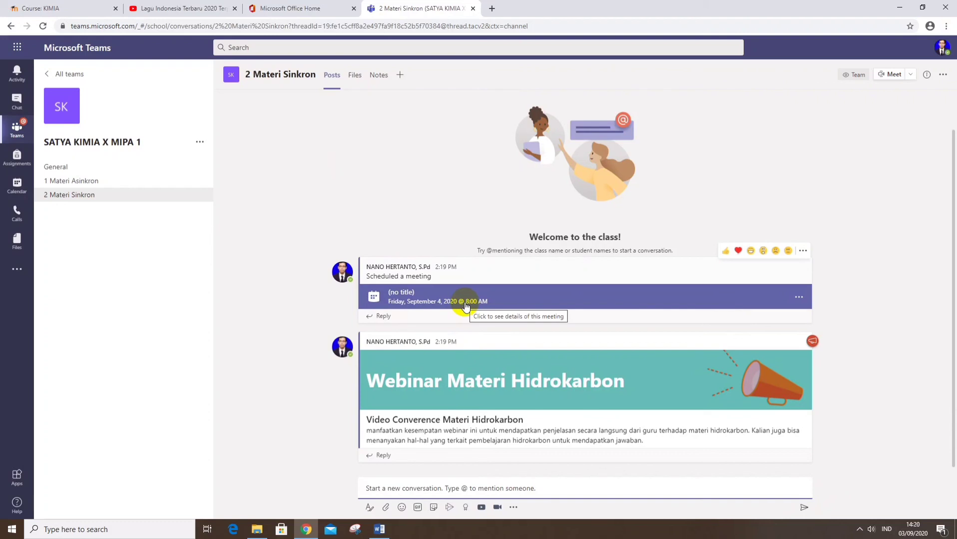
Step: View the details of the meeting posted in the channel and copy the address of its "Join Microsoft Teams Meeting" link
{"action": "left_click", "coordinate": [800, 298]}
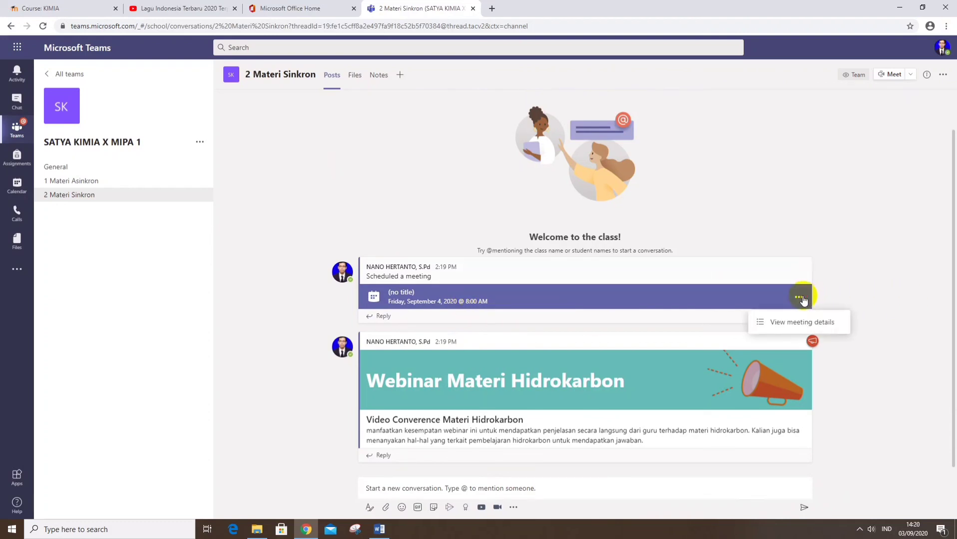
{"action": "left_click", "coordinate": [803, 320]}
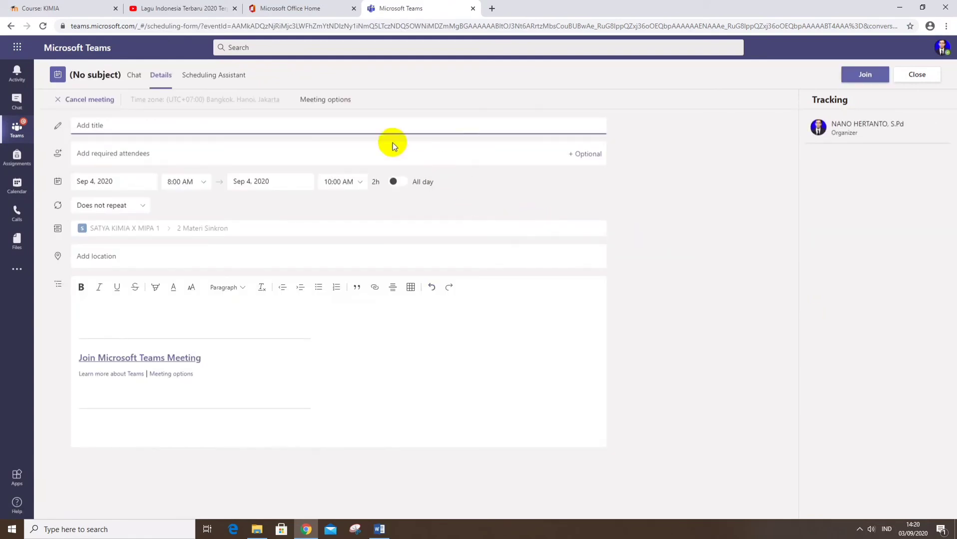
{"action": "left_click", "coordinate": [160, 358]}
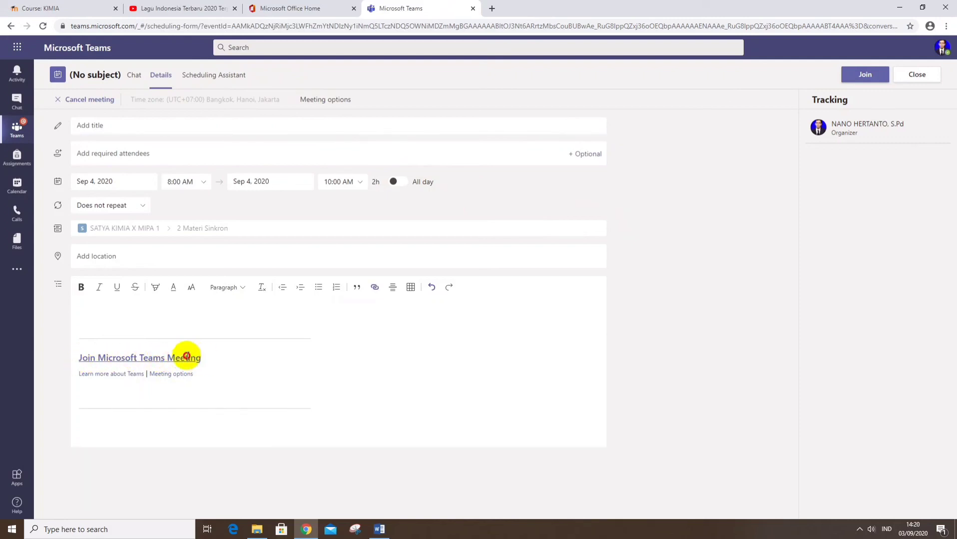
{"action": "left_click_drag", "start_coordinate": [196, 358], "coordinate": [78, 355]}
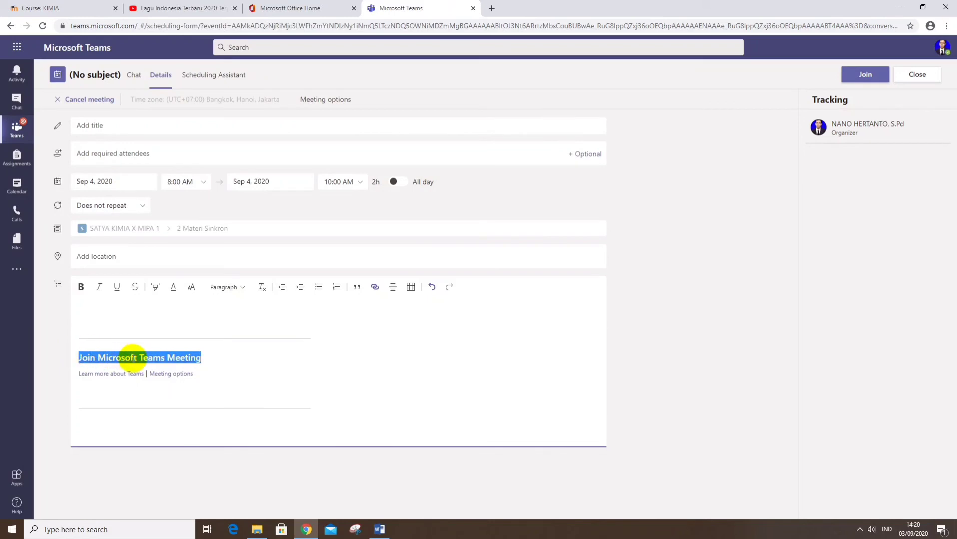
{"action": "right_click", "coordinate": [132, 359]}
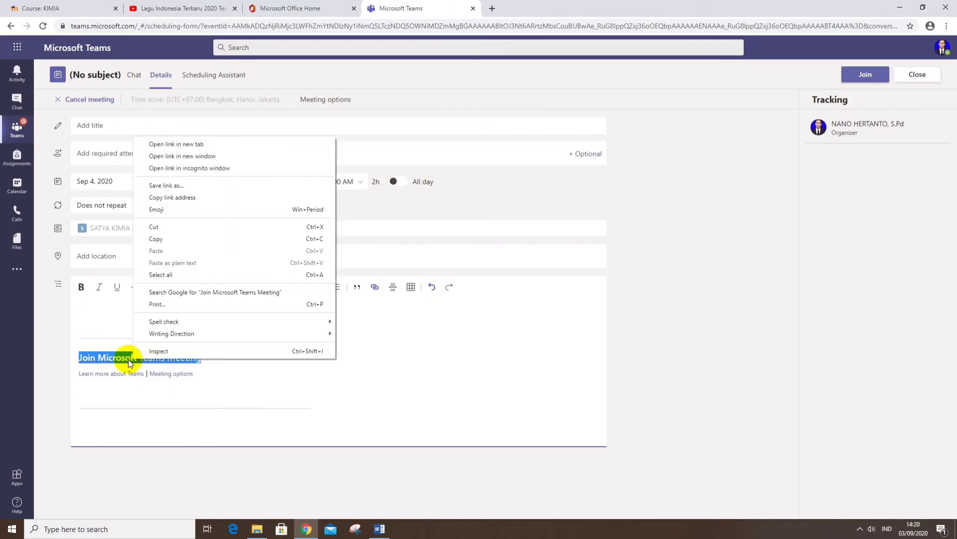
{"action": "left_click", "coordinate": [180, 198]}
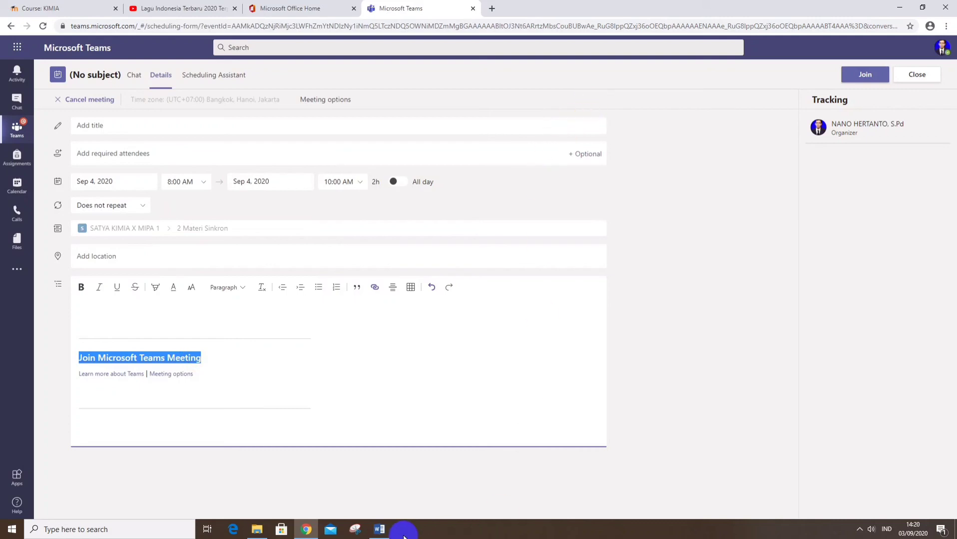
Step: Switch to Word, create a blank document and paste the copied meeting link as a clickable hyperlink on its own line
{"action": "left_click", "coordinate": [379, 529]}
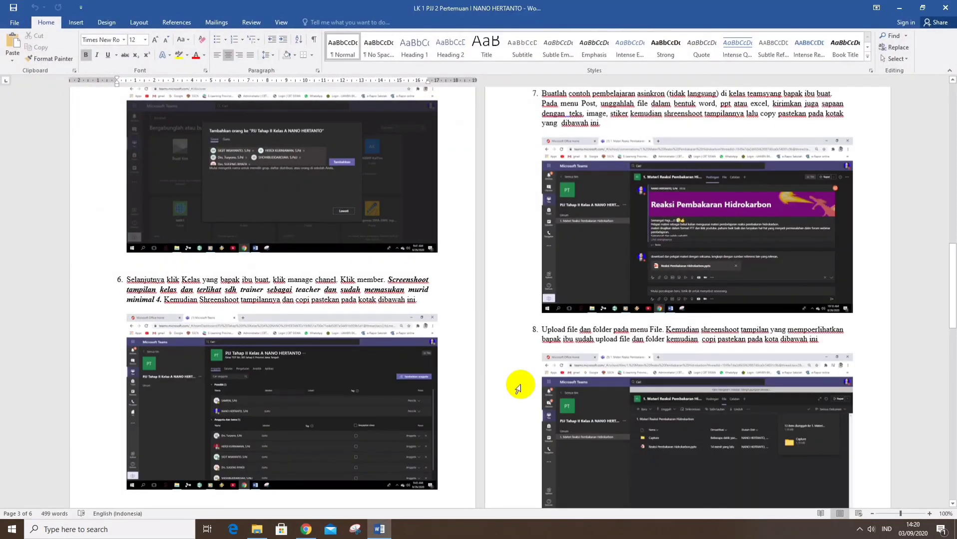
{"action": "key", "text": "ctrl+n"}
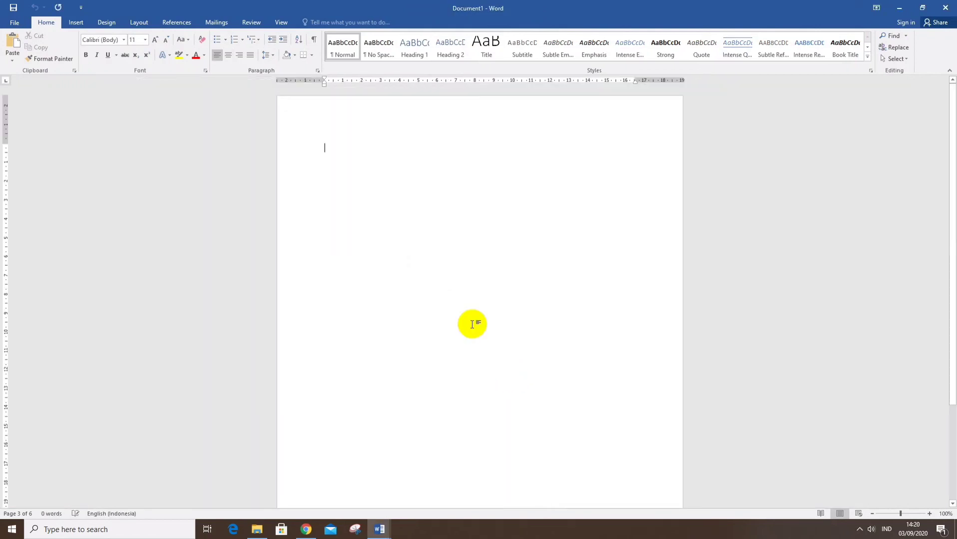
{"action": "key", "text": "ctrl+v"}
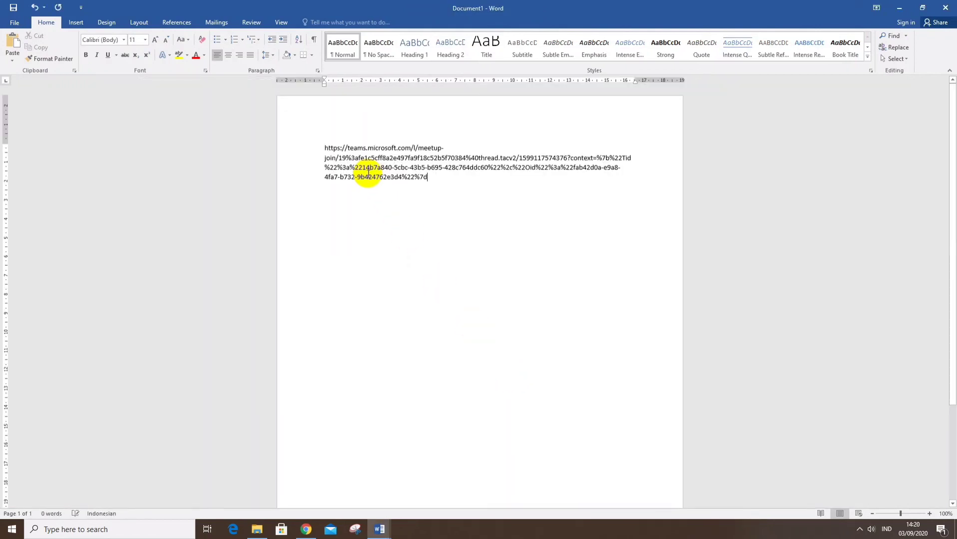
{"action": "key", "text": "Return"}
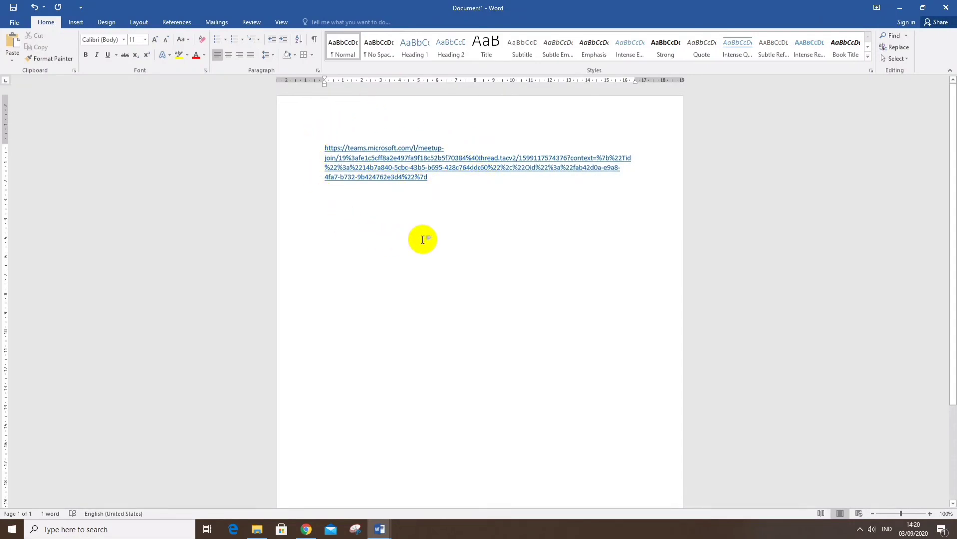
Step: Add the text "link webinar" below the pasted link and enlarge it to font size 90
{"action": "type", "text": "link webinar"}
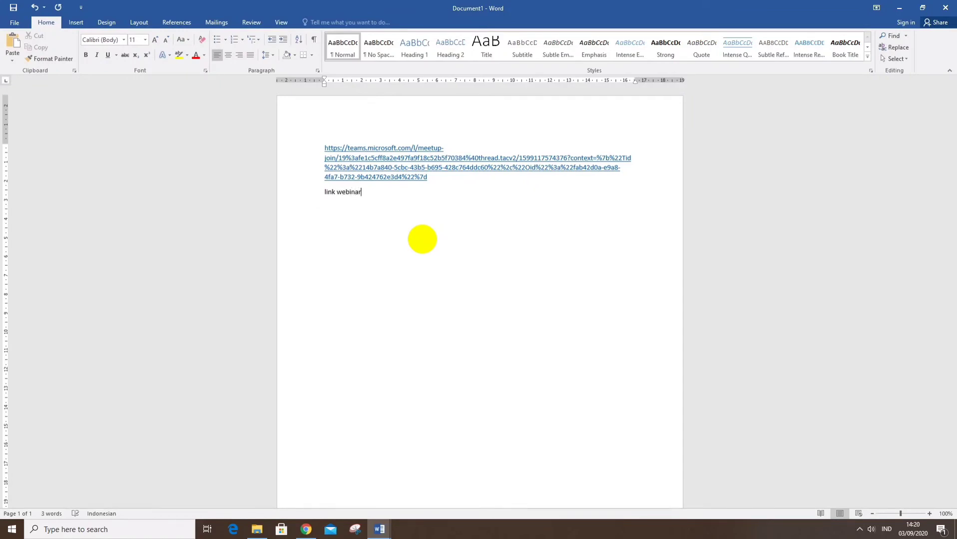
{"action": "left_click", "coordinate": [346, 192]}
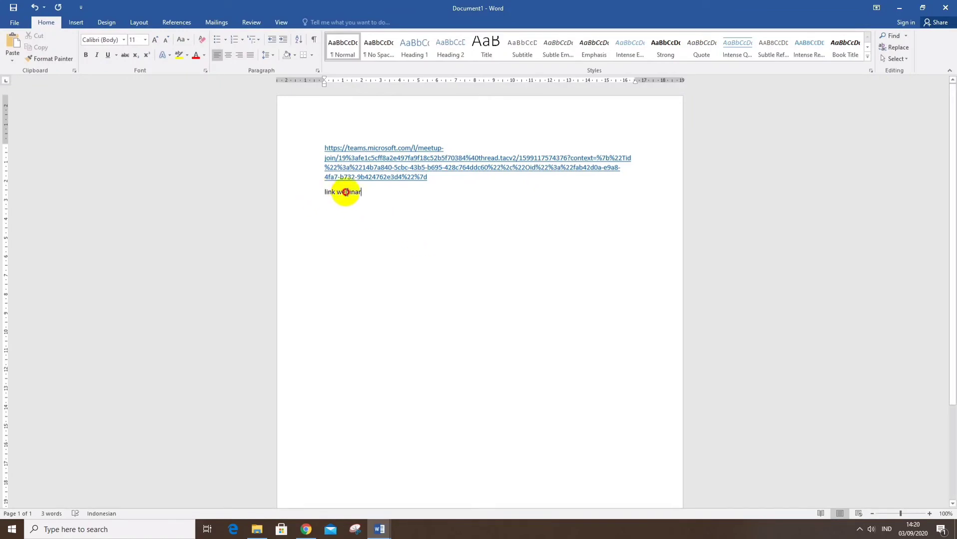
{"action": "triple_click", "coordinate": [345, 192]}
{"action": "key", "text": "ctrl+shift+p"}
{"action": "type", "text": "72"}
{"action": "key", "text": "Return"}
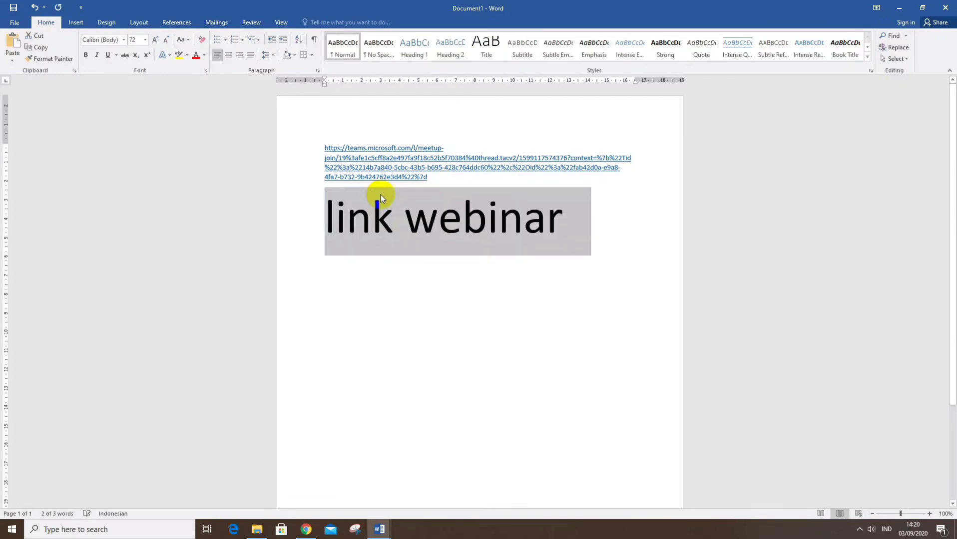
{"action": "key", "text": "ctrl+shift+p"}
{"action": "type", "text": "110"}
{"action": "key", "text": "Return"}
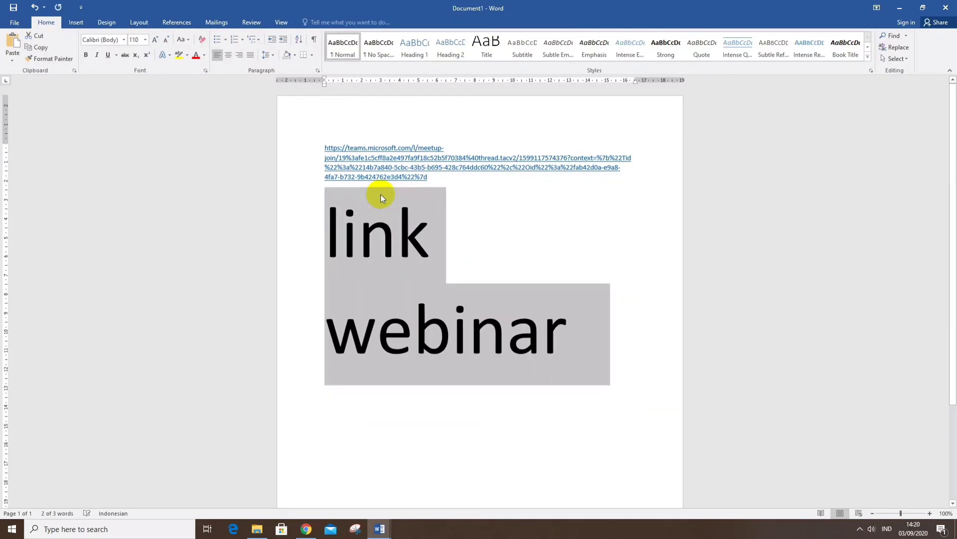
{"action": "key", "text": "ctrl+shift+p"}
{"action": "type", "text": "90"}
{"action": "key", "text": "Return"}
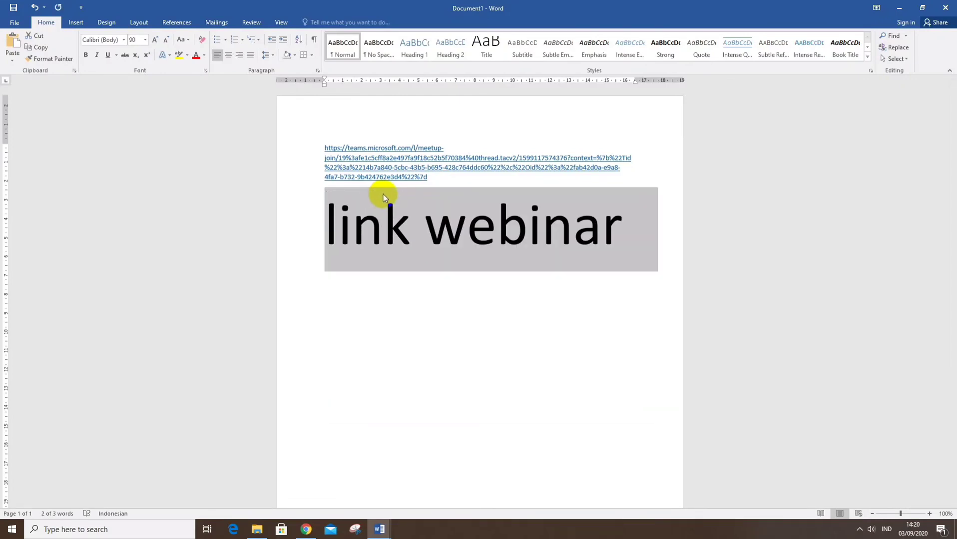
{"action": "left_click", "coordinate": [458, 184]}
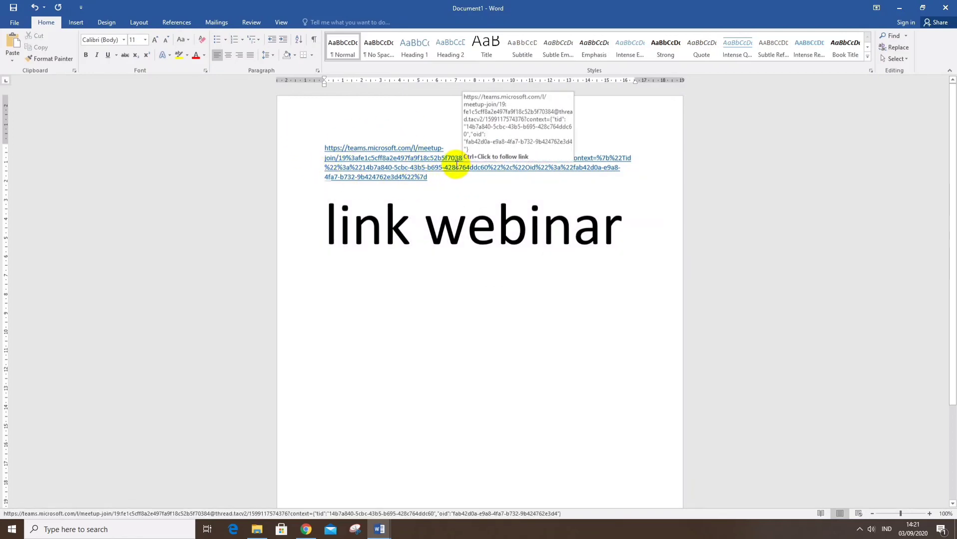
Step: Switch back to Microsoft Teams in Chrome, leave the meeting details and open the 1 Materi Asinkron channel
{"action": "left_click", "coordinate": [306, 530]}
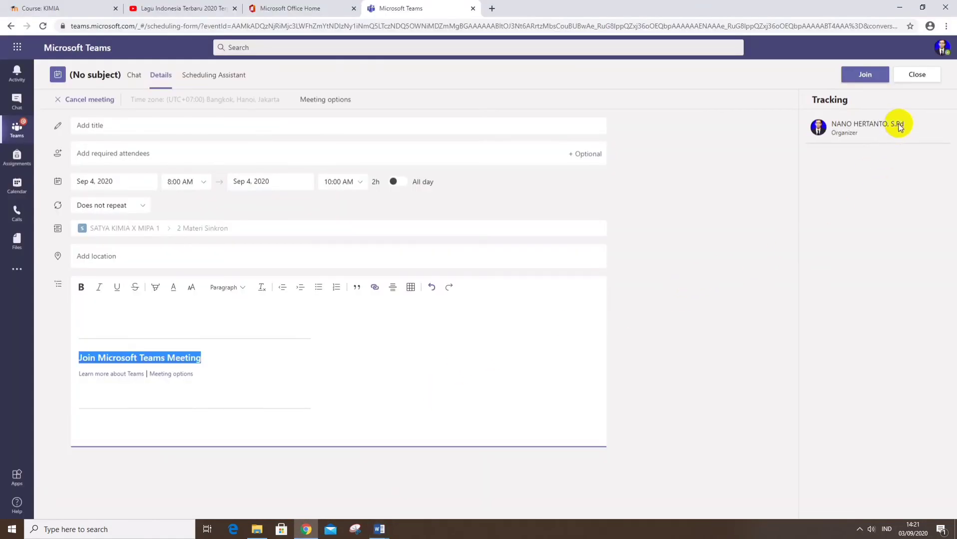
{"action": "left_click", "coordinate": [917, 74]}
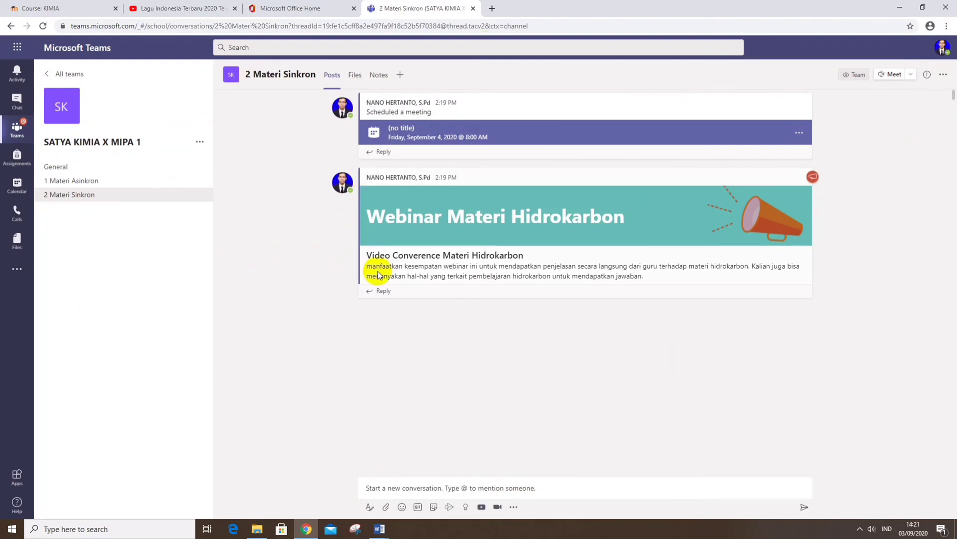
{"action": "left_click", "coordinate": [73, 183]}
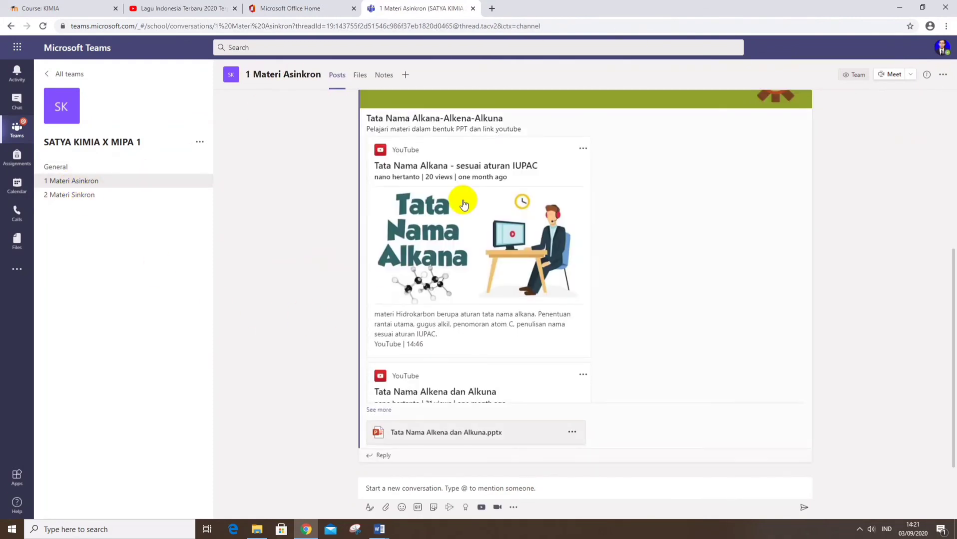